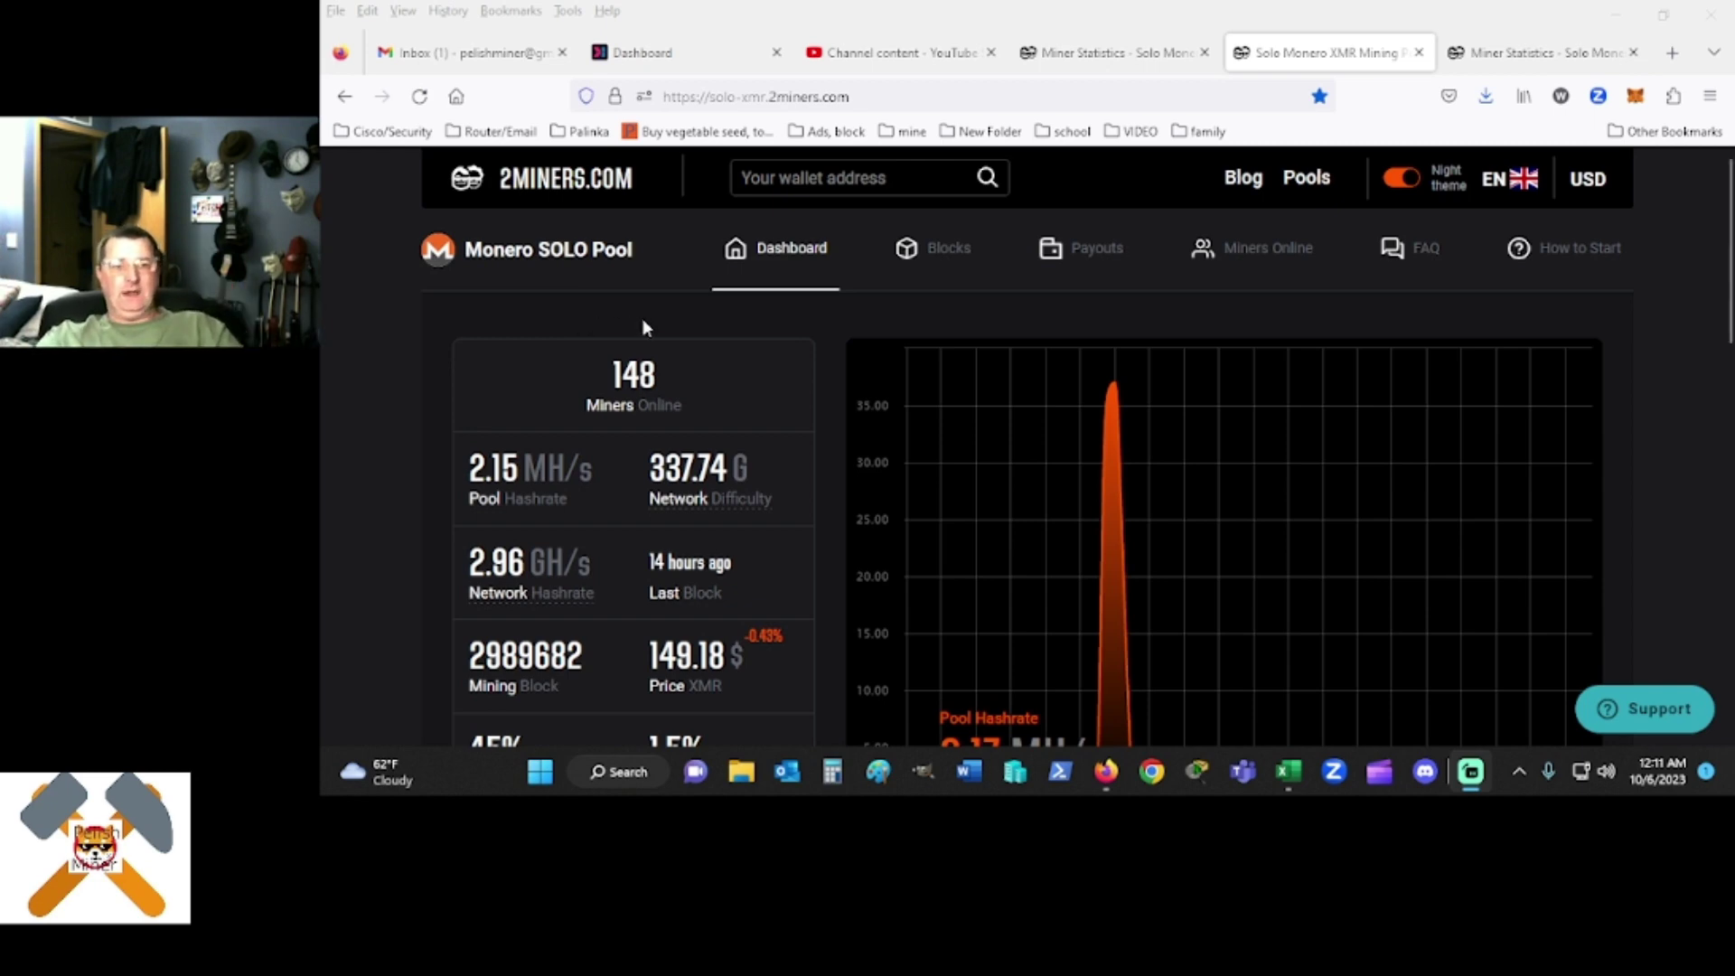
- Review the Monero SOLO Pool statistics and hashrate chart, and highlight the server address solo-xmr.2miners.com:4444
scroll(811, 389, down, 3)
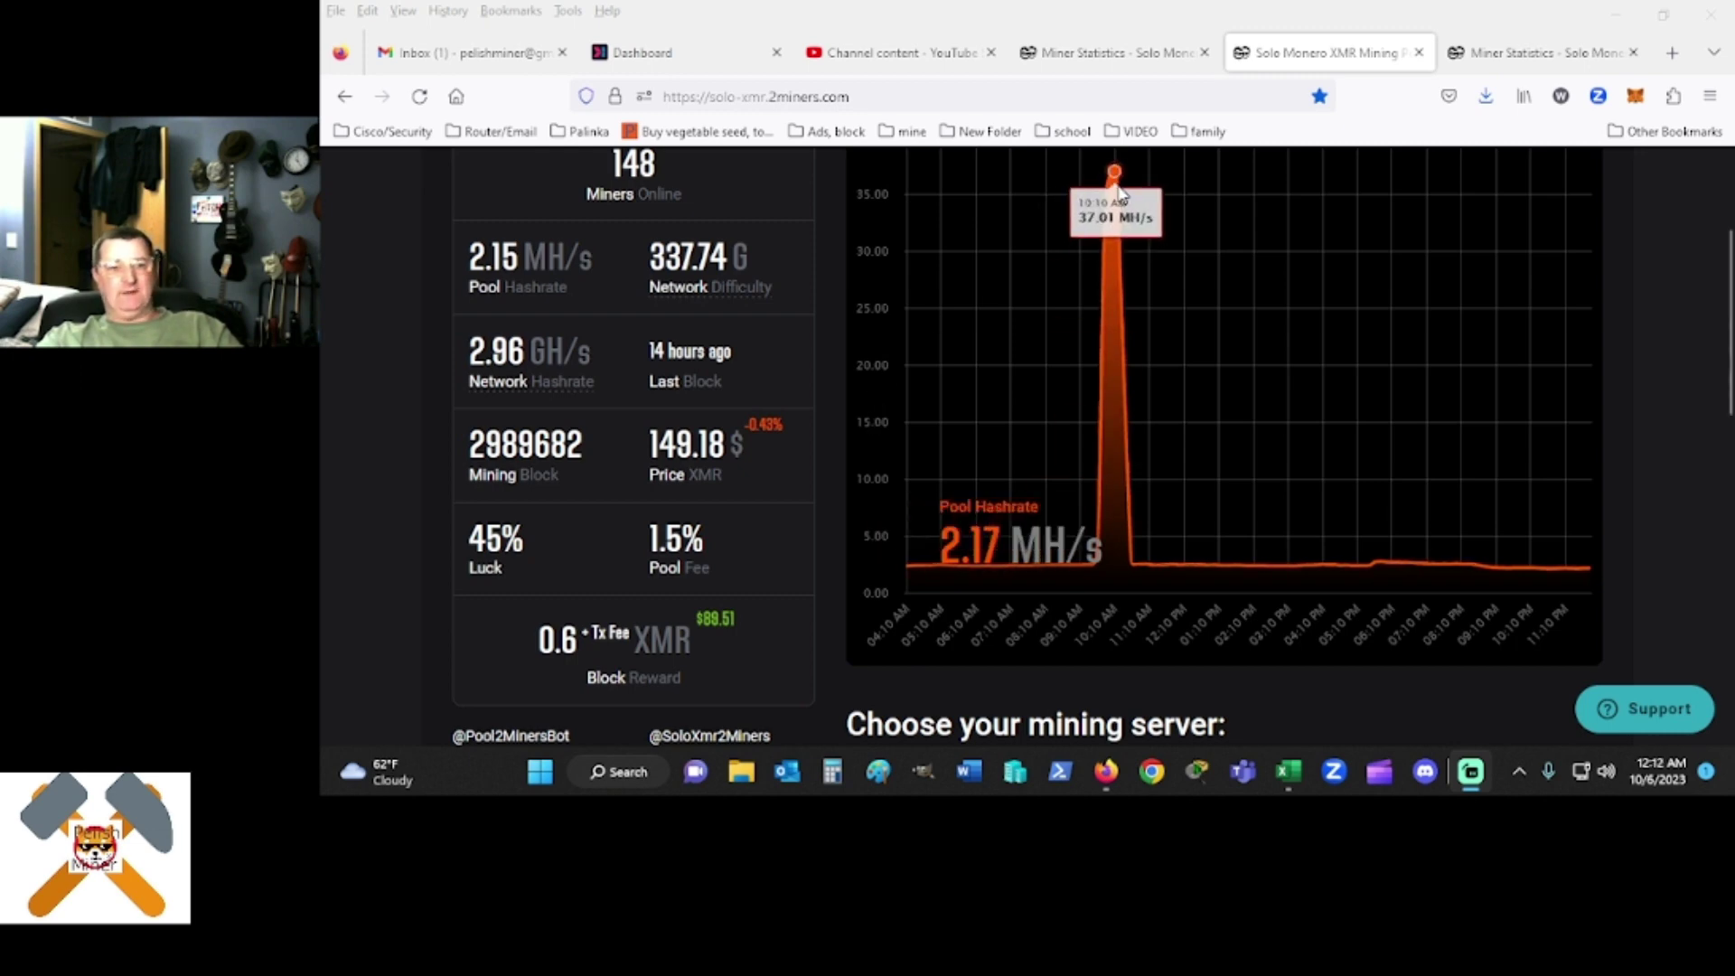
scroll(767, 370, up, 1)
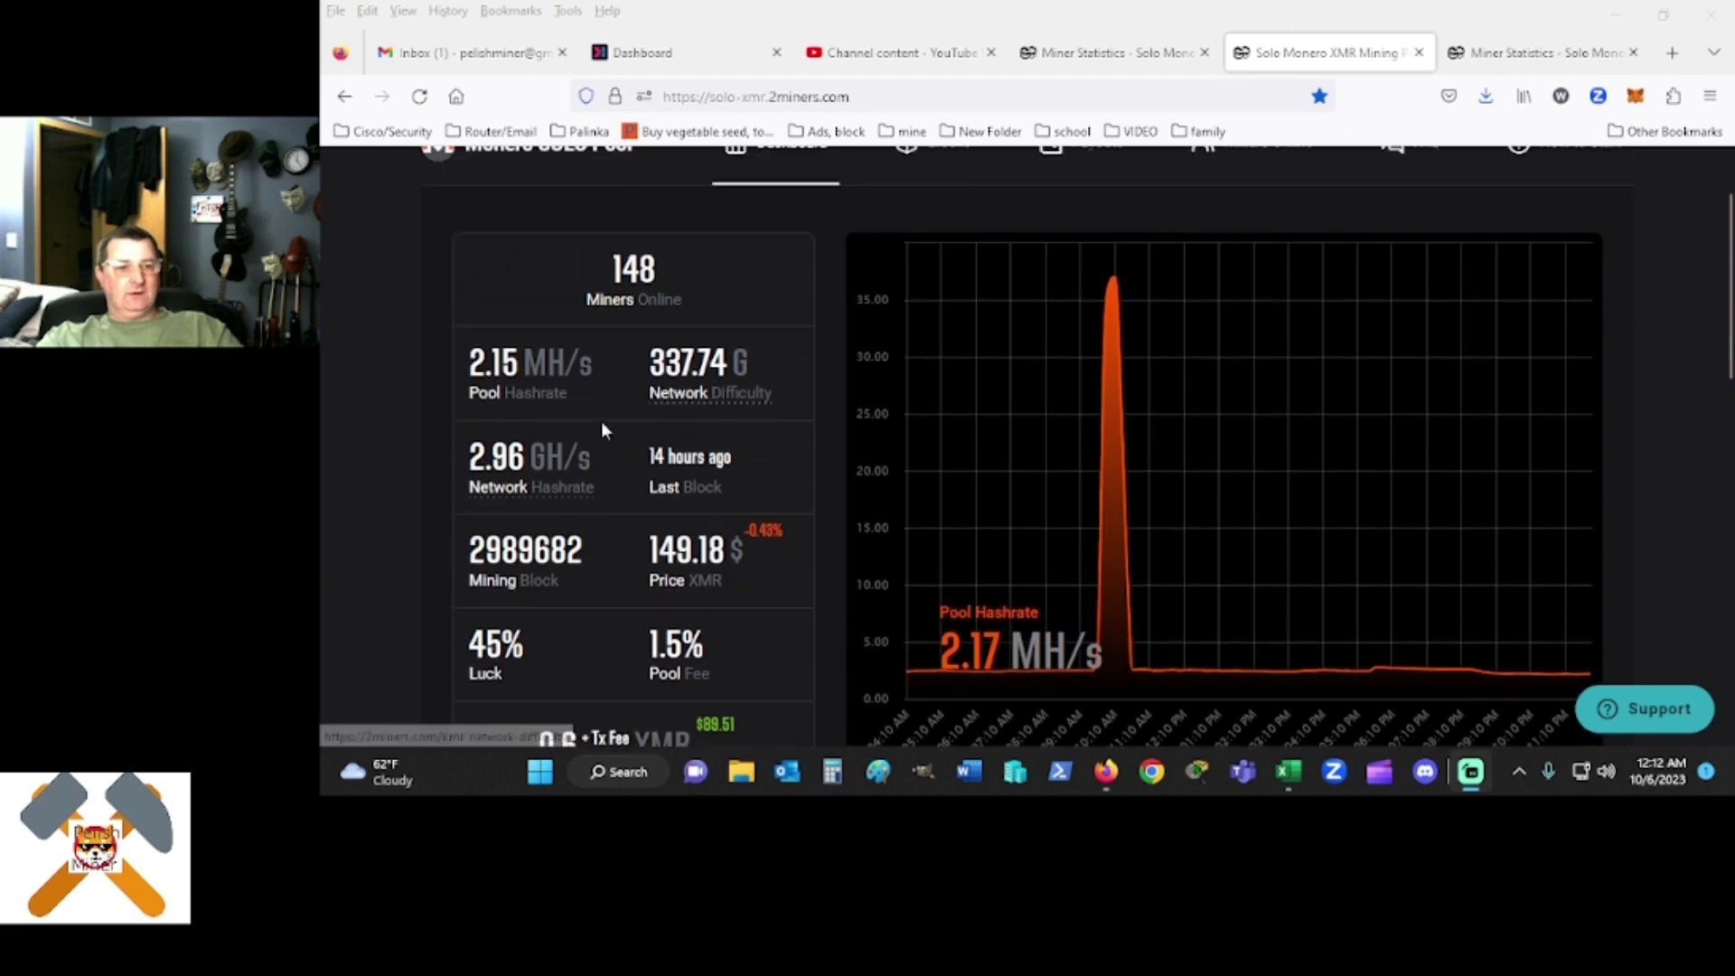
scroll(560, 415, up, 1)
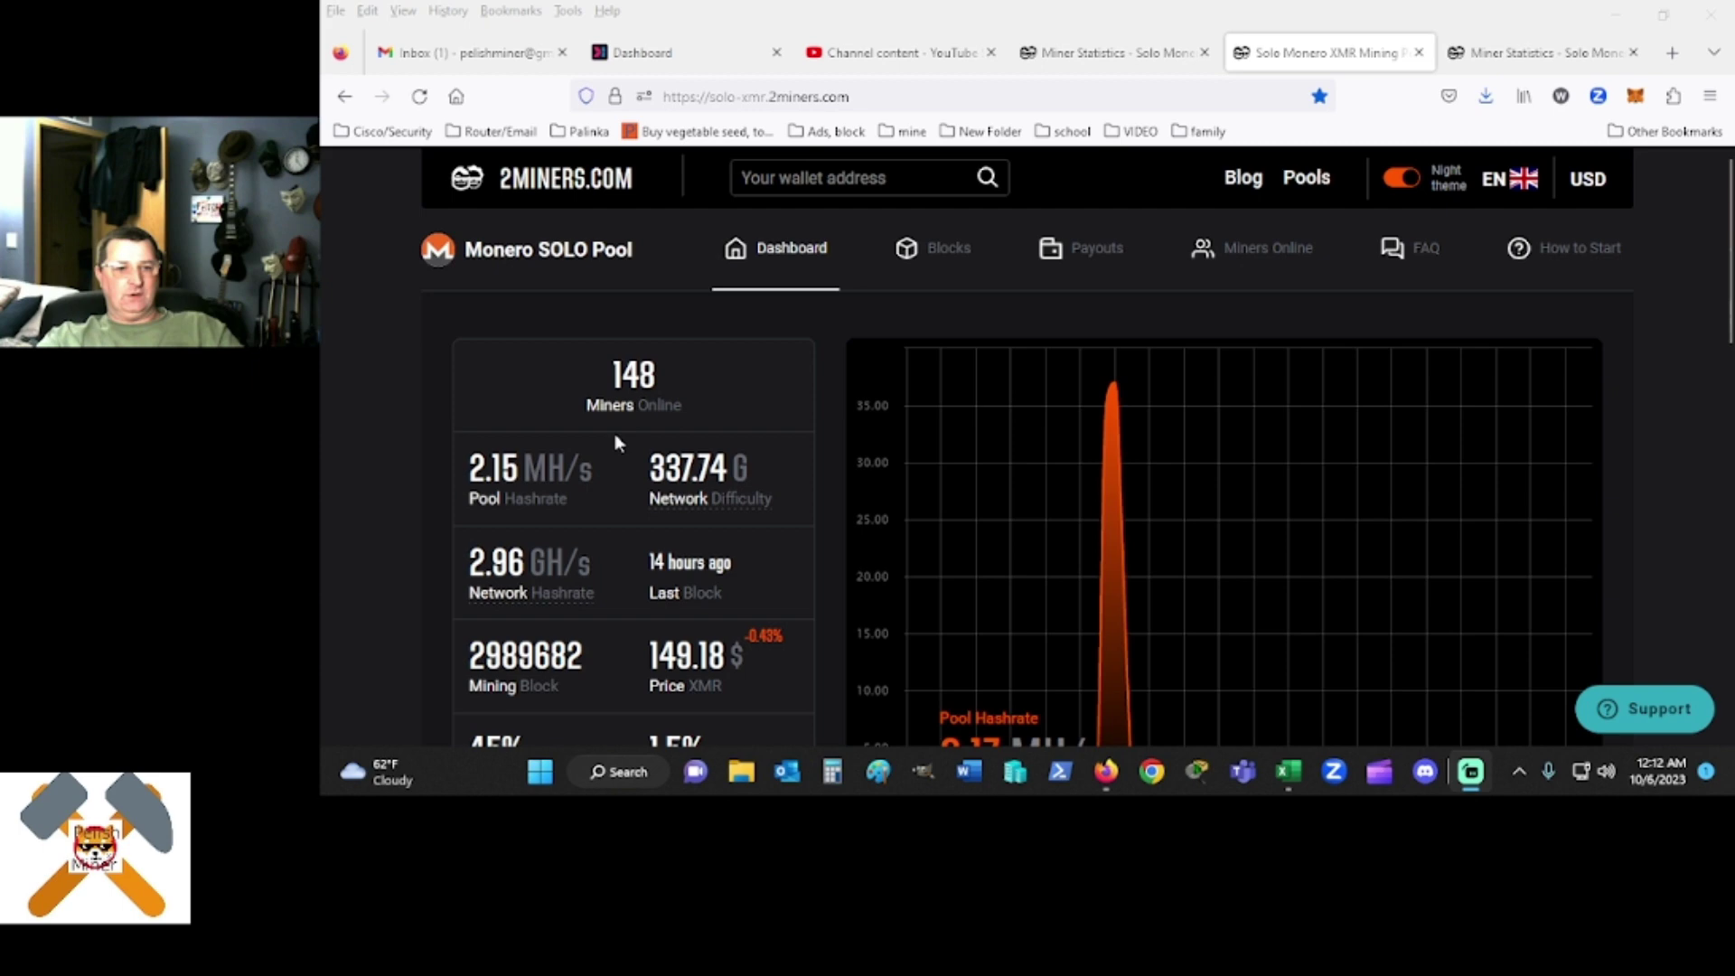
scroll(606, 452, down, 1)
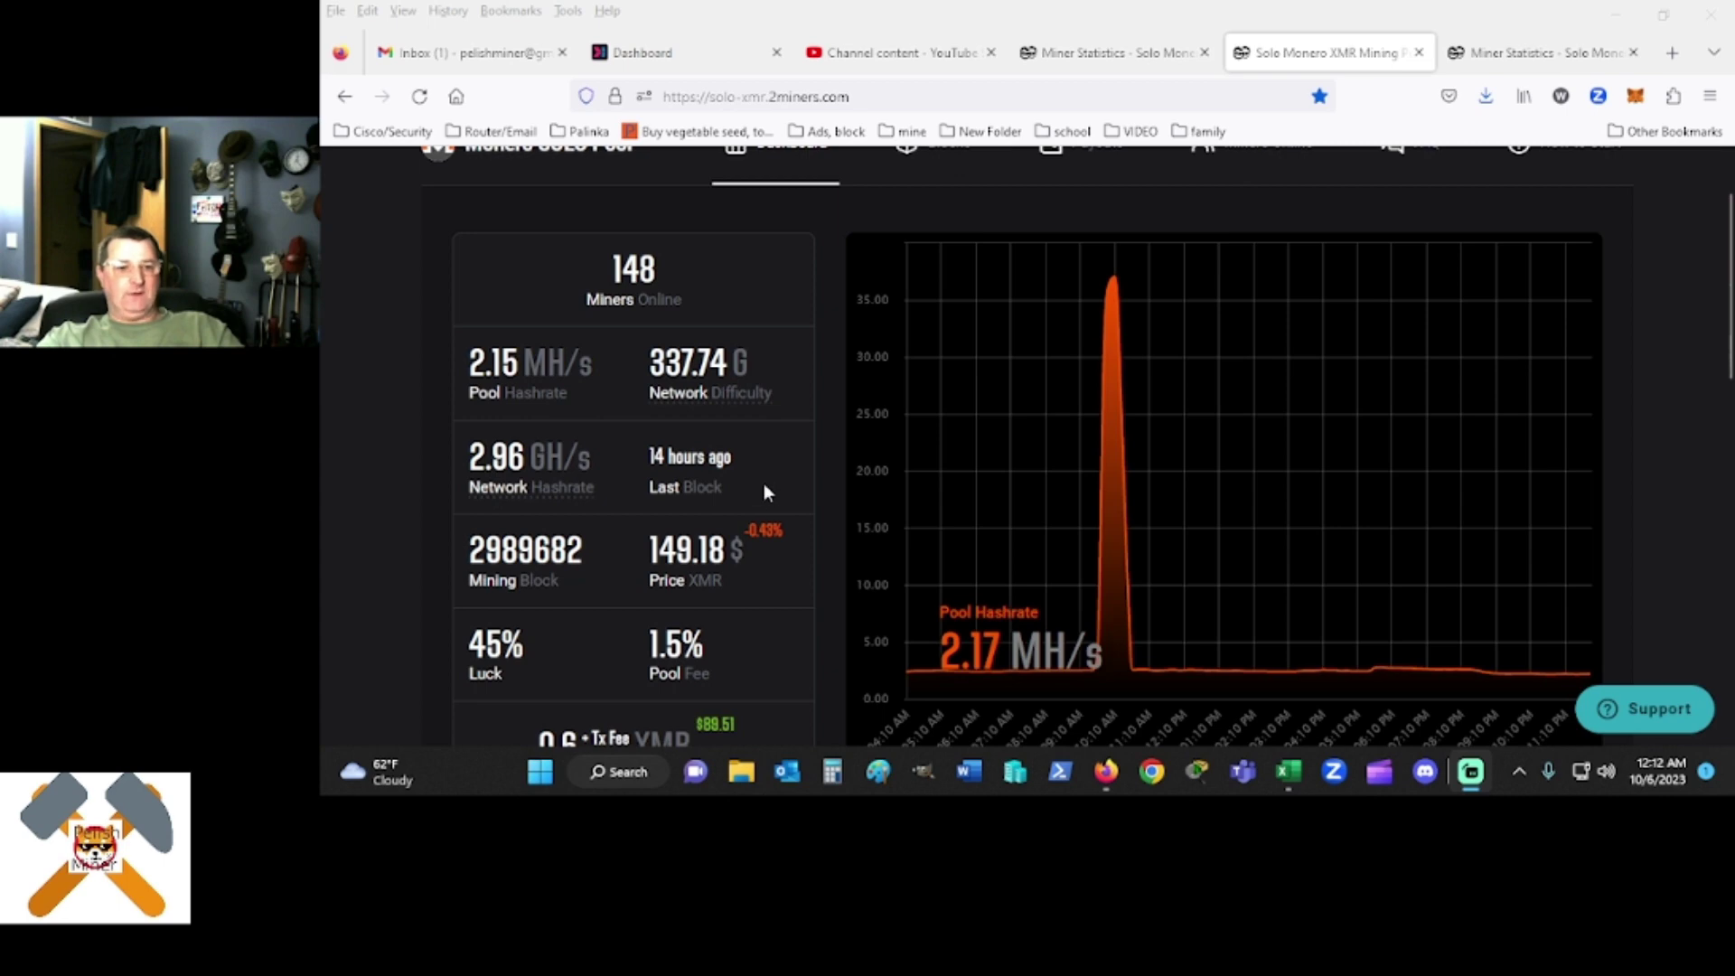
scroll(763, 488, down, 2)
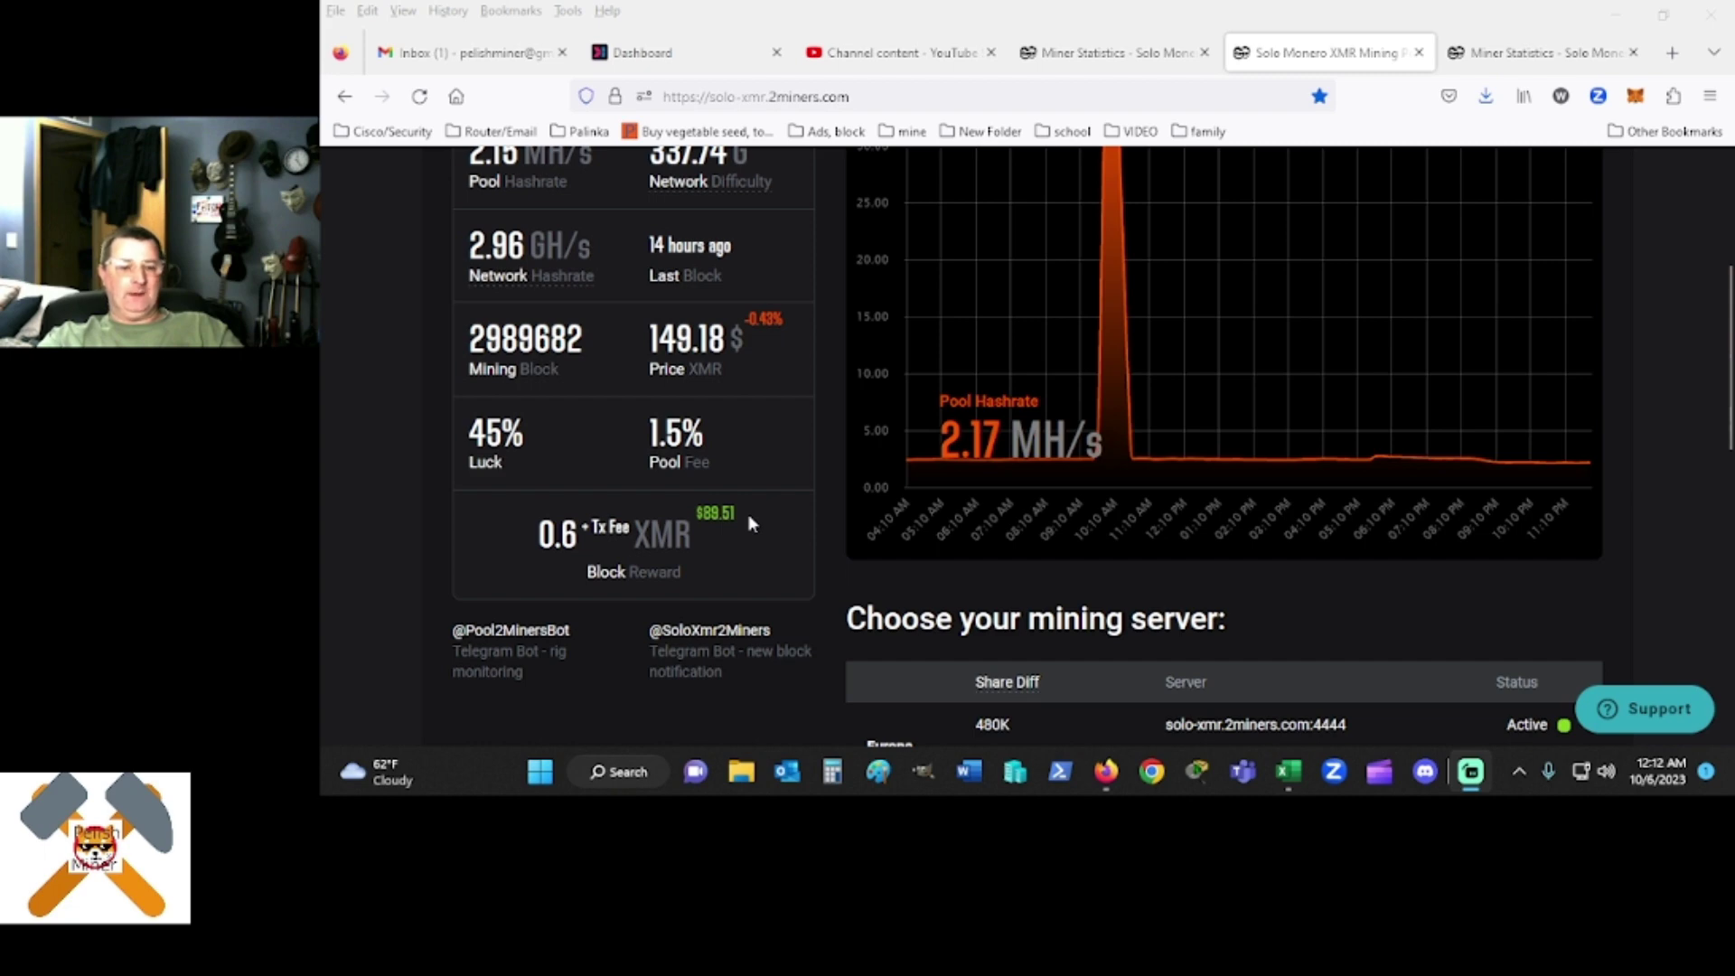
scroll(750, 523, down, 3)
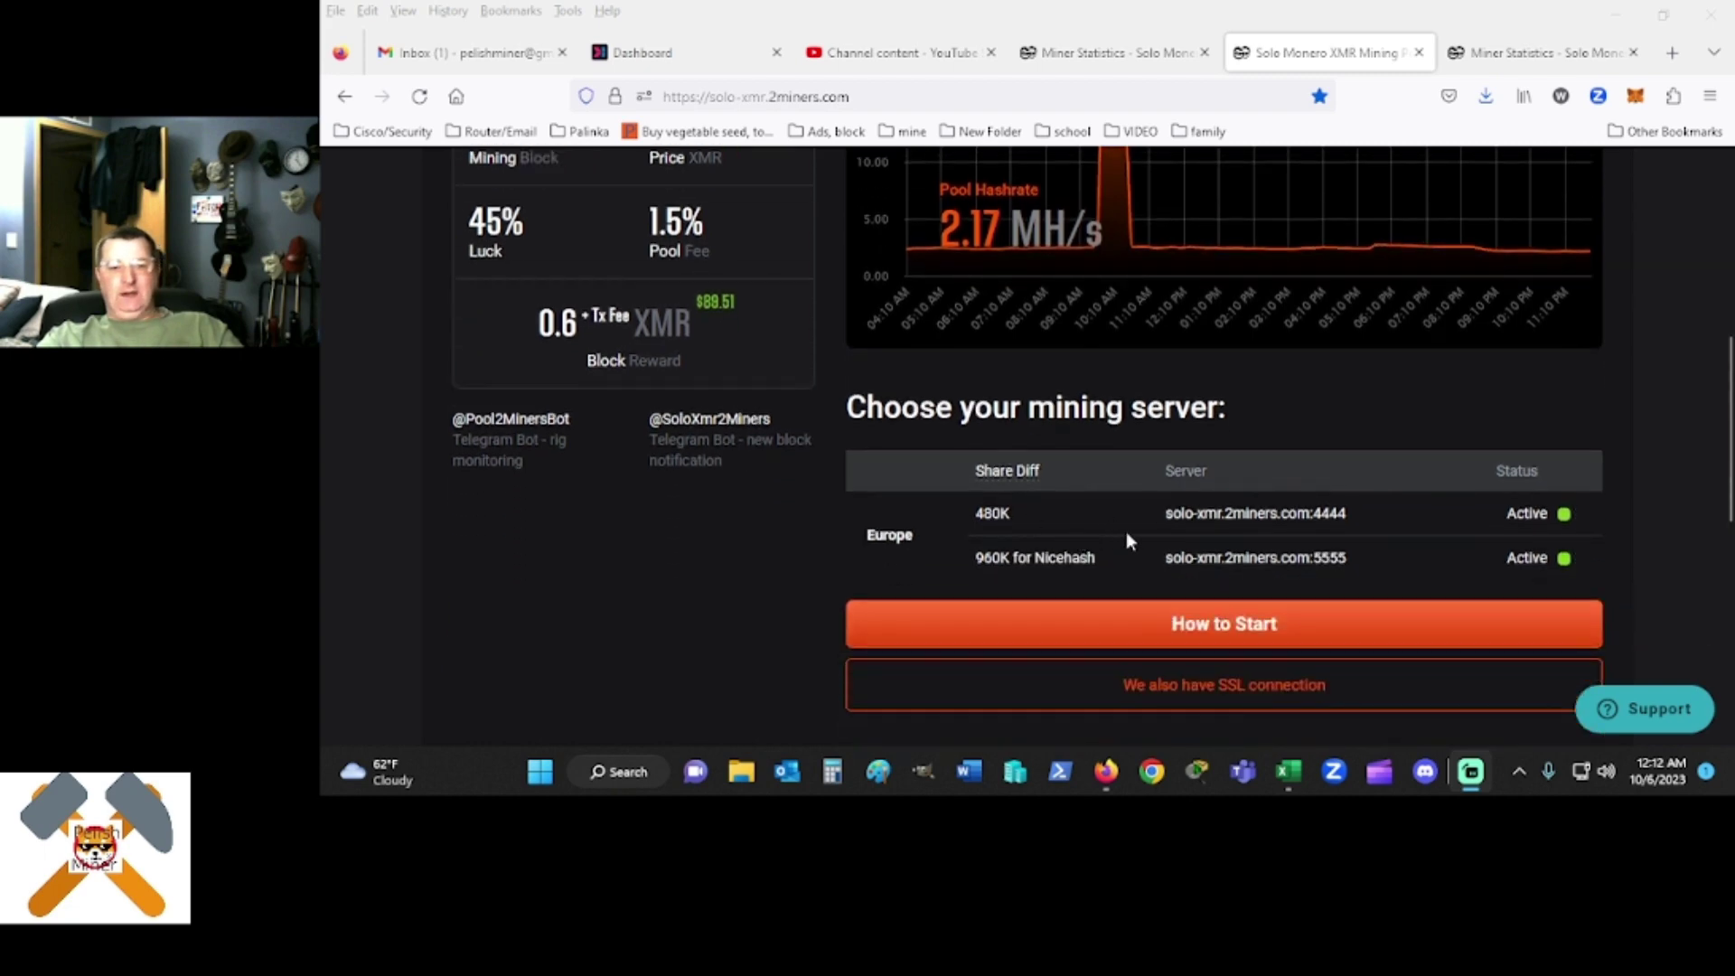
drag(1164, 514, 1245, 527)
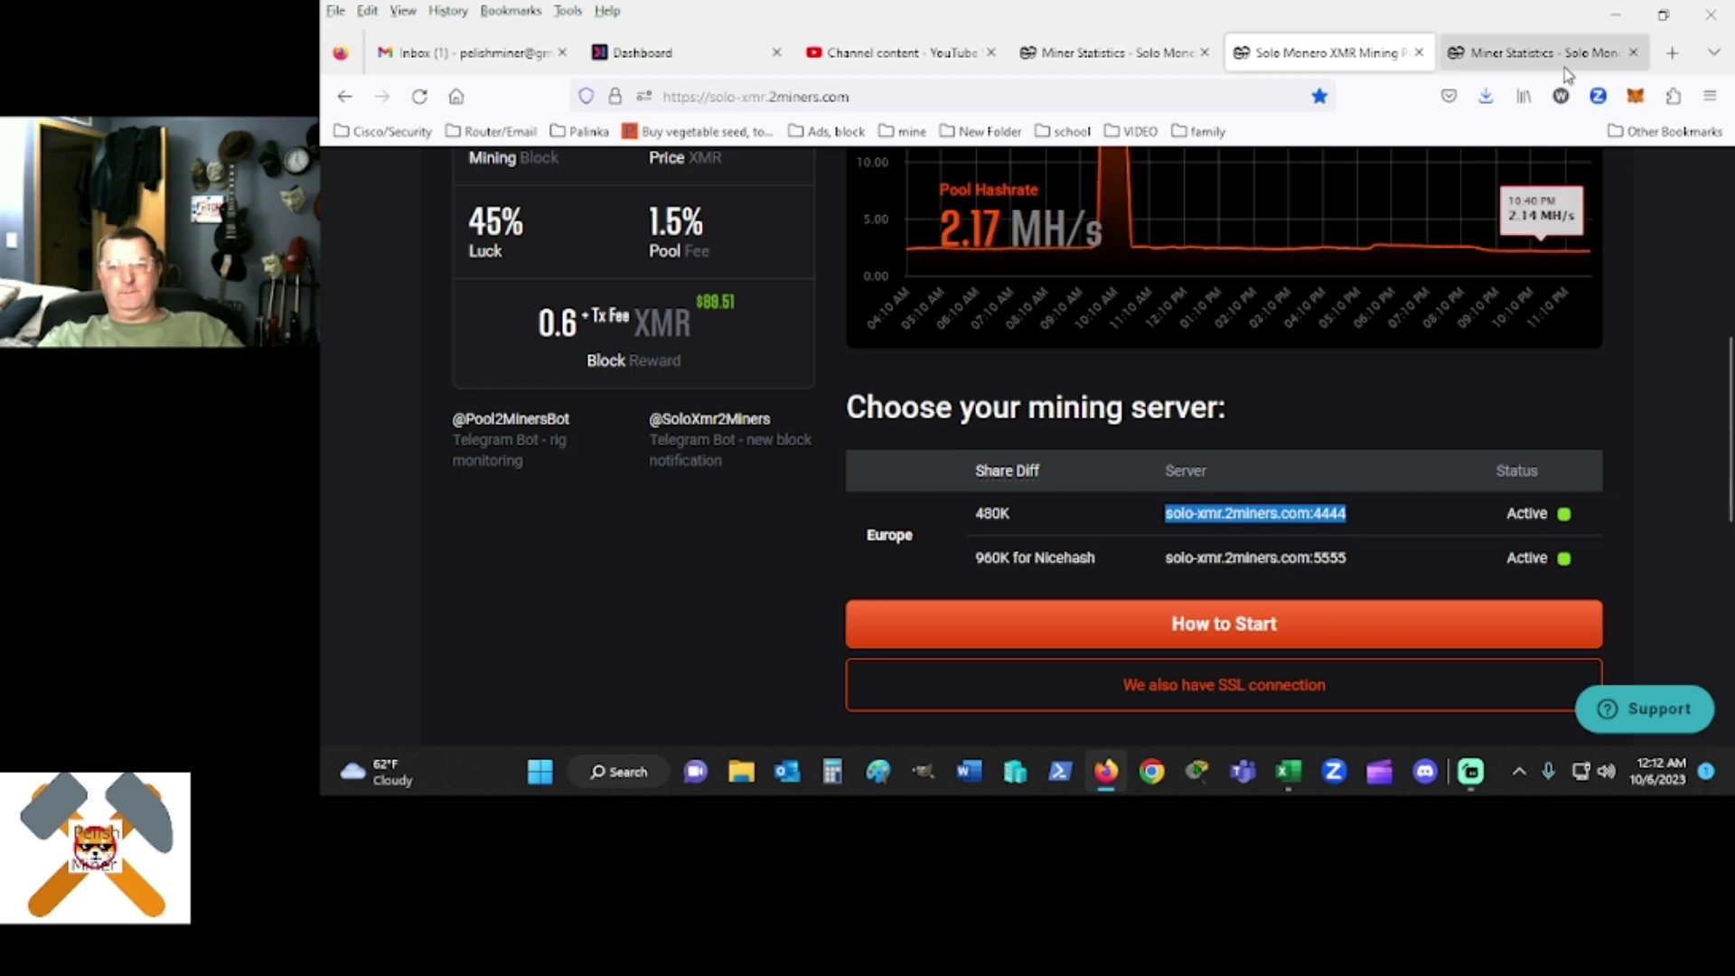
- Close the running miner's console on the mining PC and bring up the SRBMiner-Multi-2-3-7 folder
click(1615, 14)
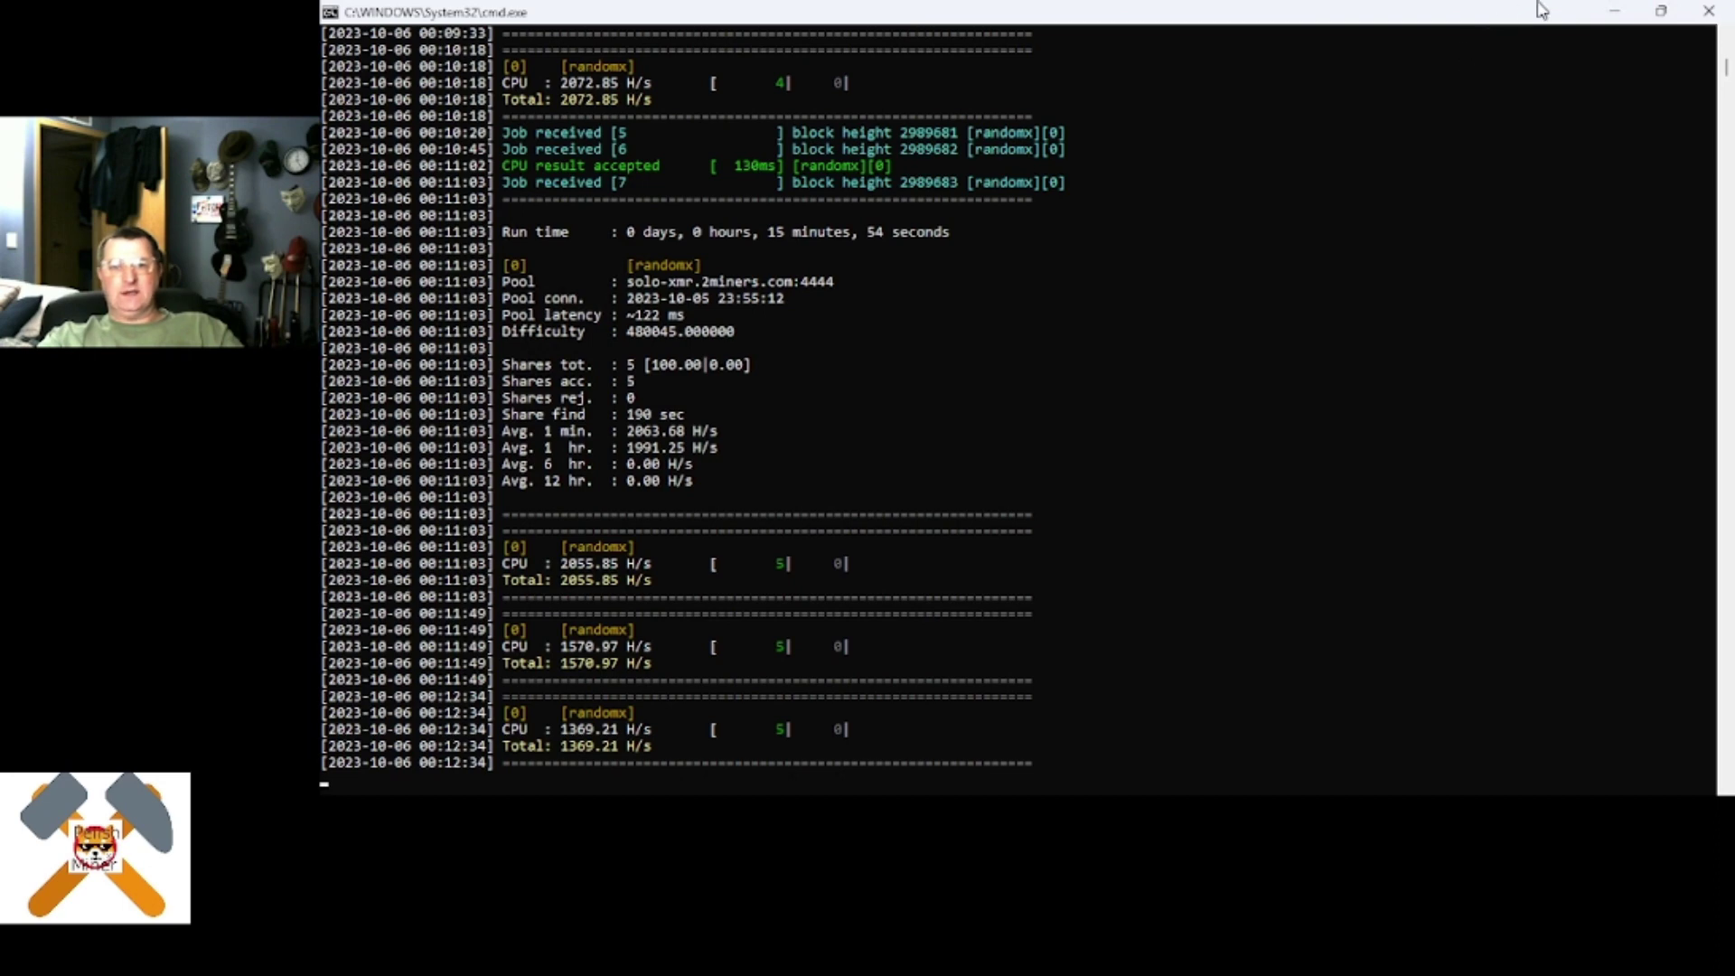
click(1708, 13)
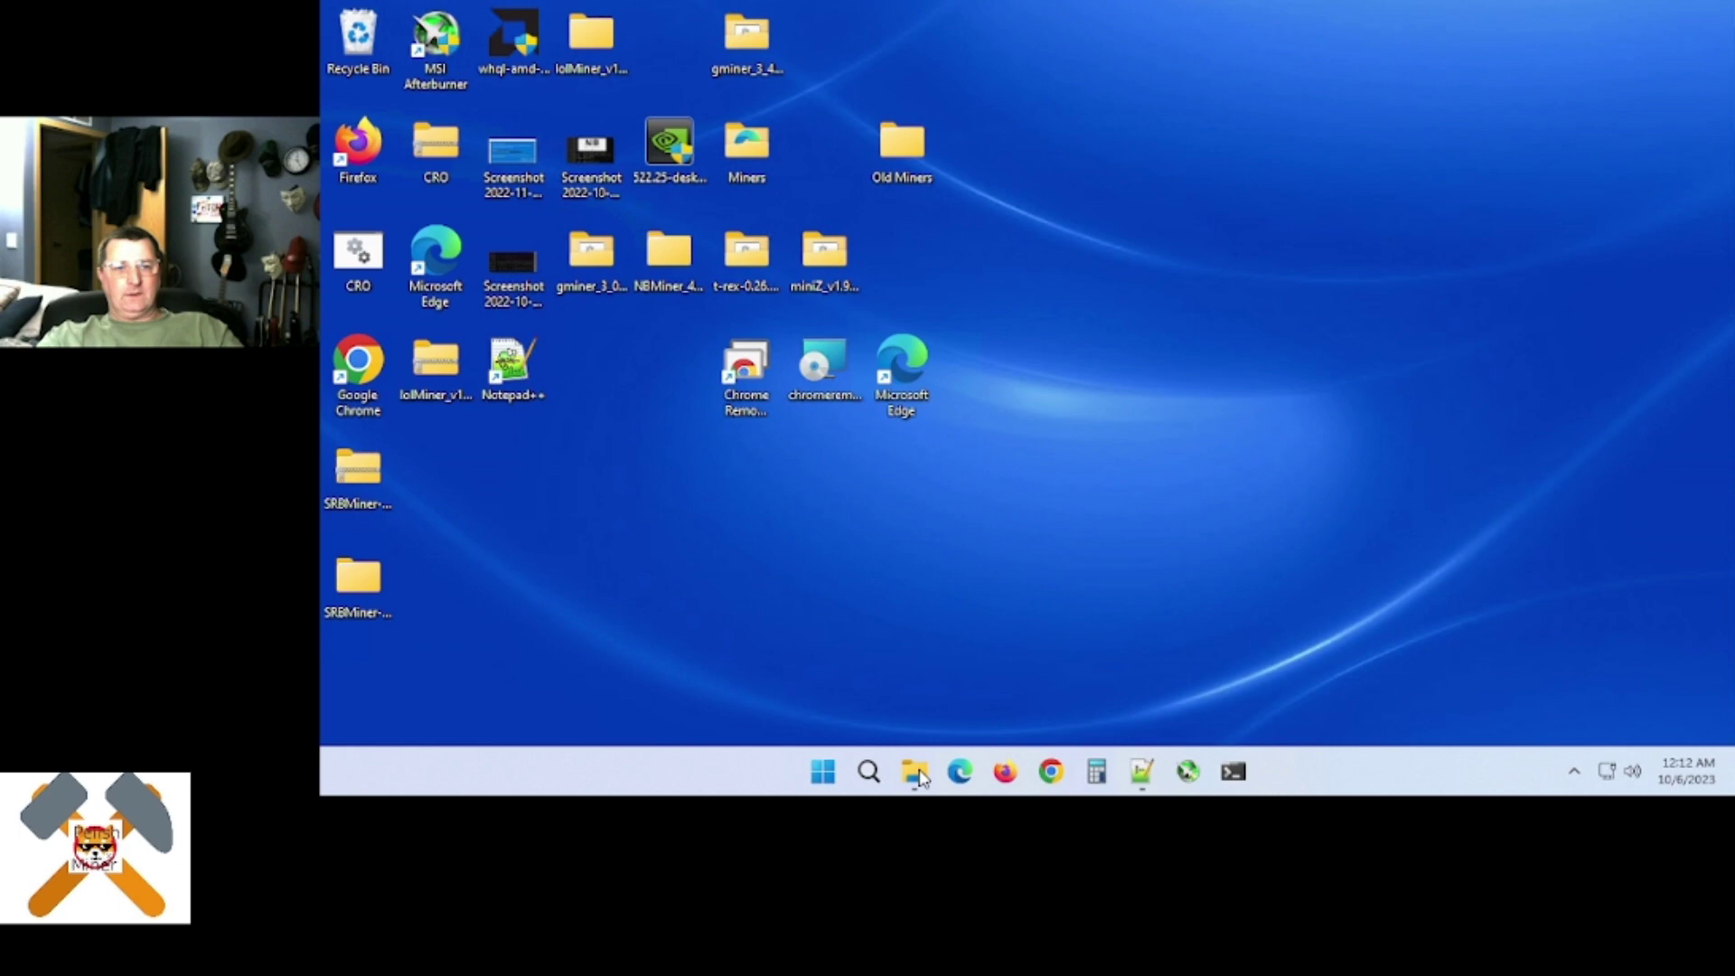
click(918, 774)
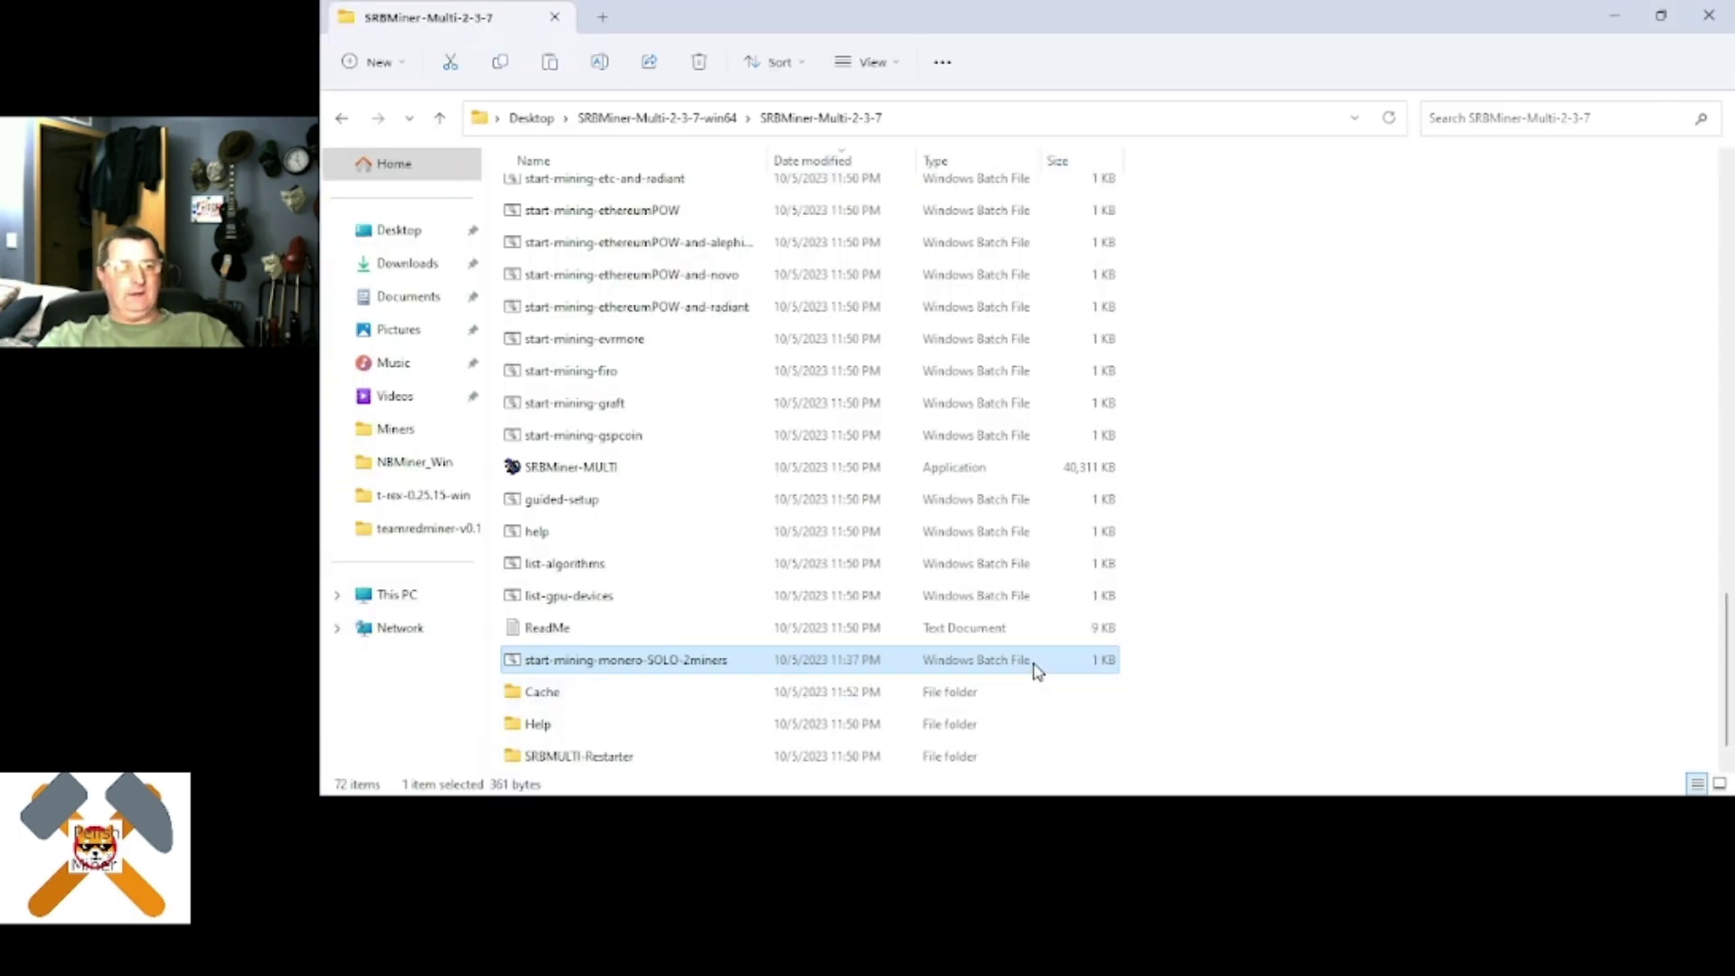
- Open the start-mining-monero batch file from the SRBMiner folder for editing in Notepad++
scroll(898, 515, up, 12)
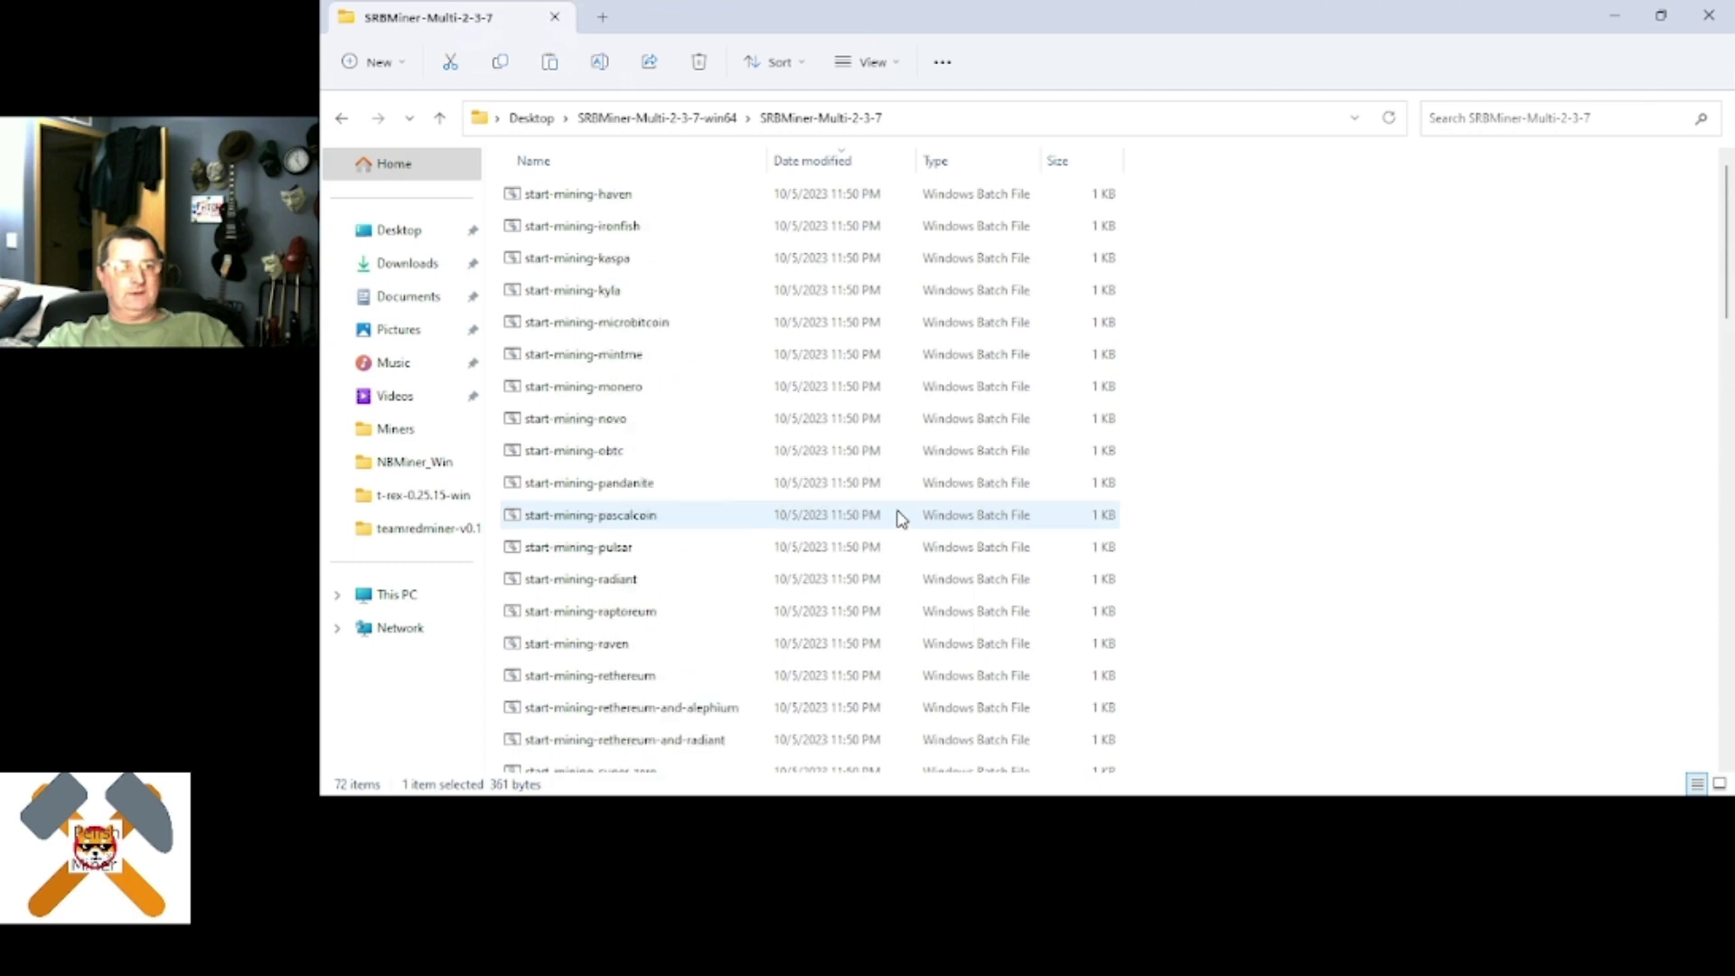
click(696, 391)
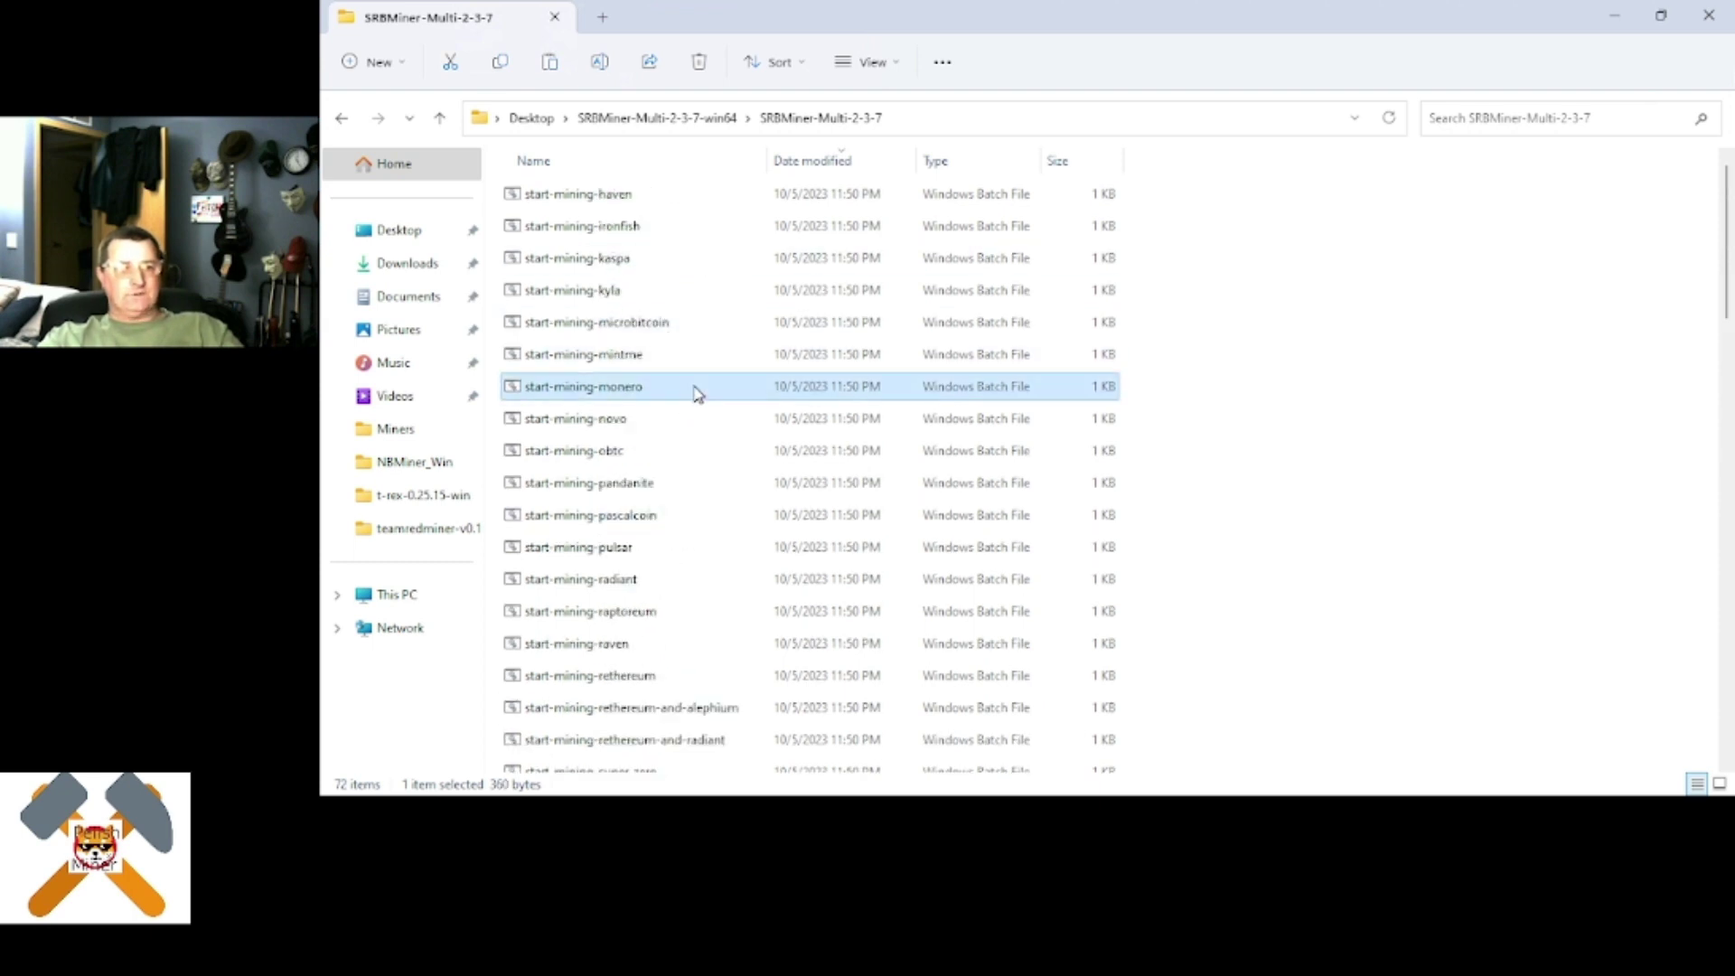
right_click(696, 392)
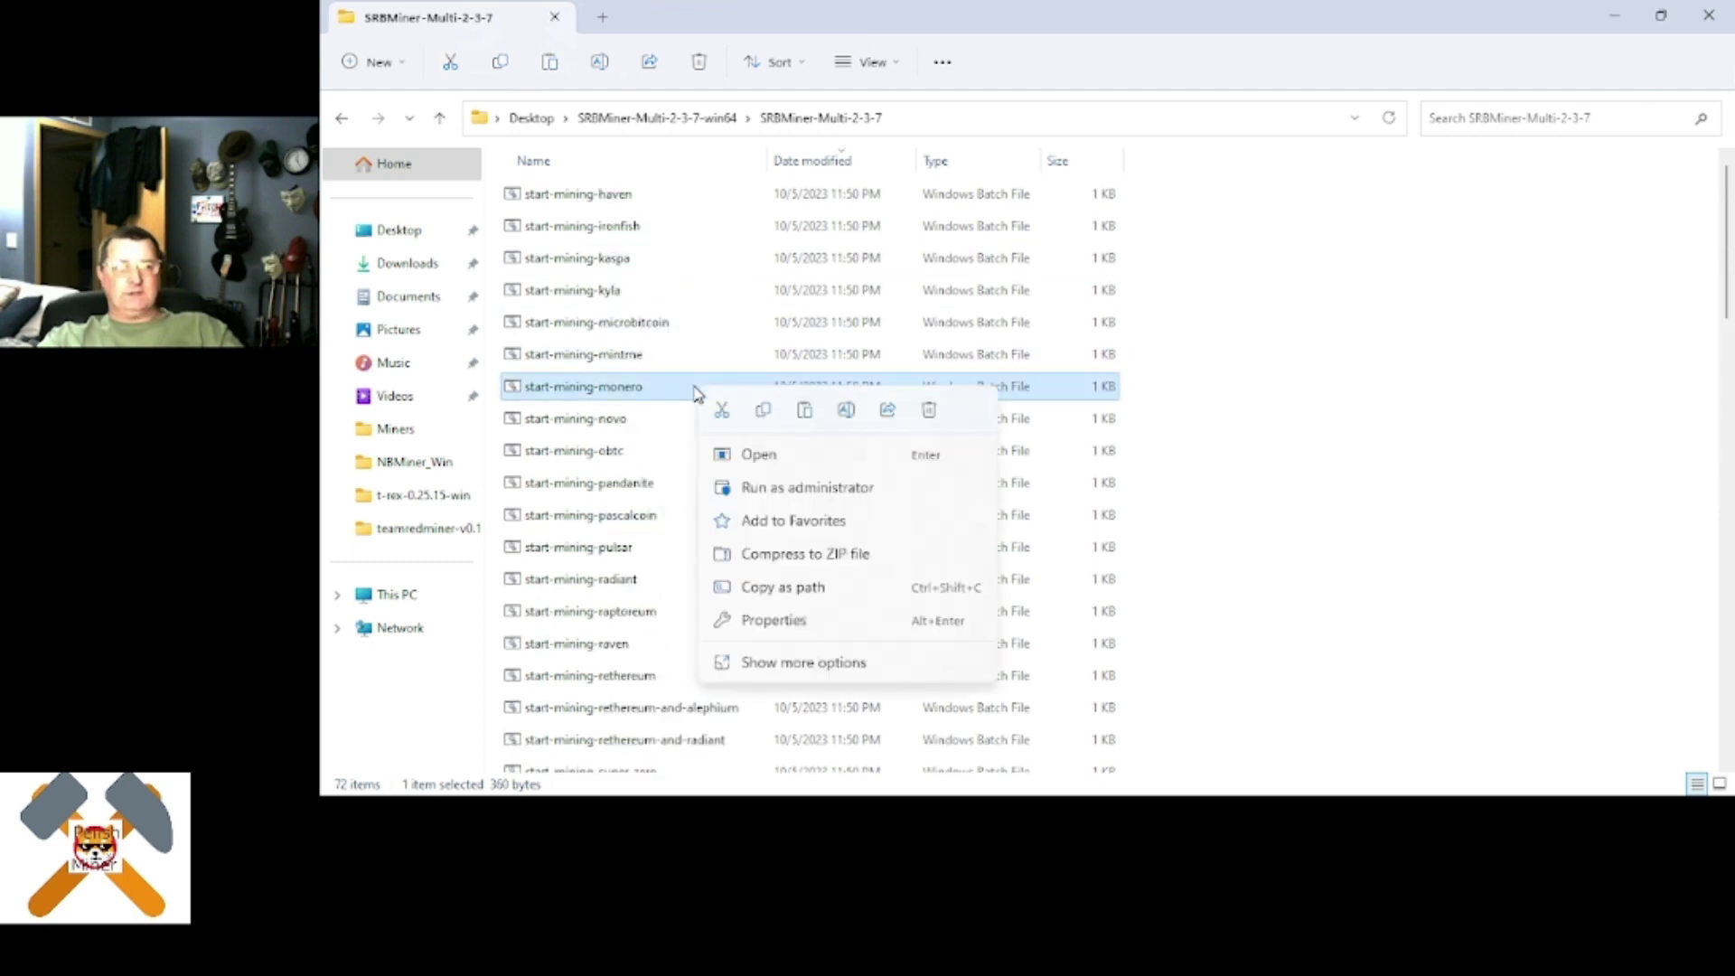
click(836, 666)
click(870, 452)
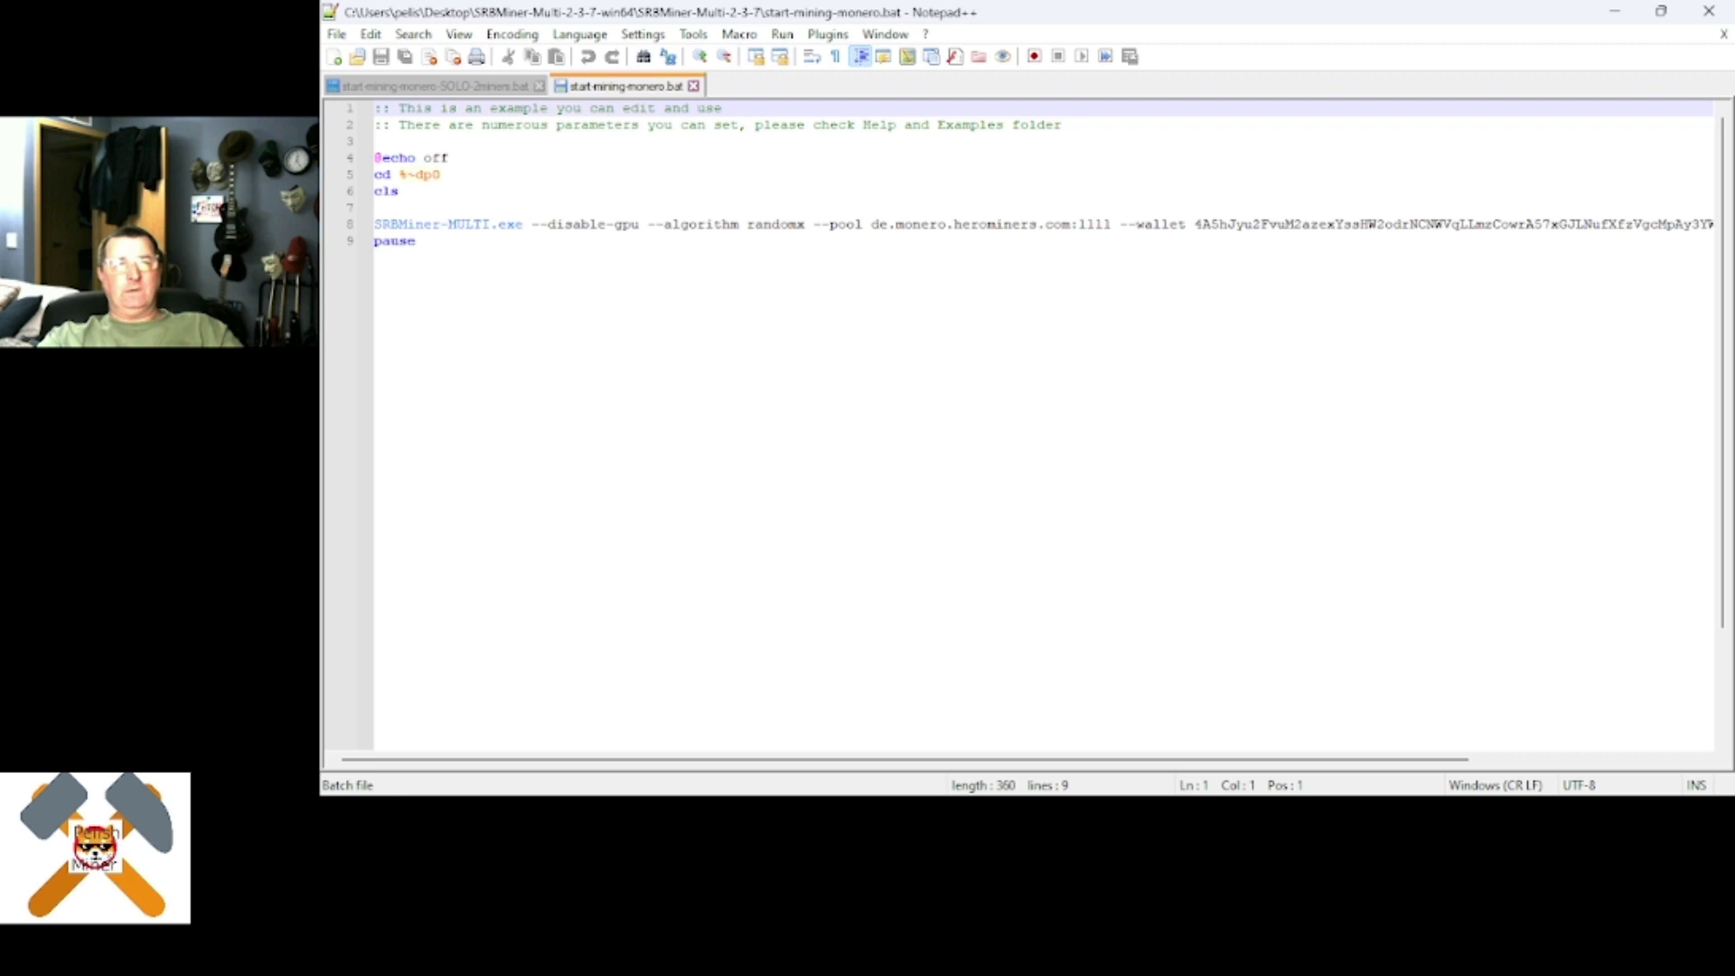
- Inspect the pool and wallet parameters in start-mining-monero.bat, close that file, and return to the SRBMiner folder
click(870, 224)
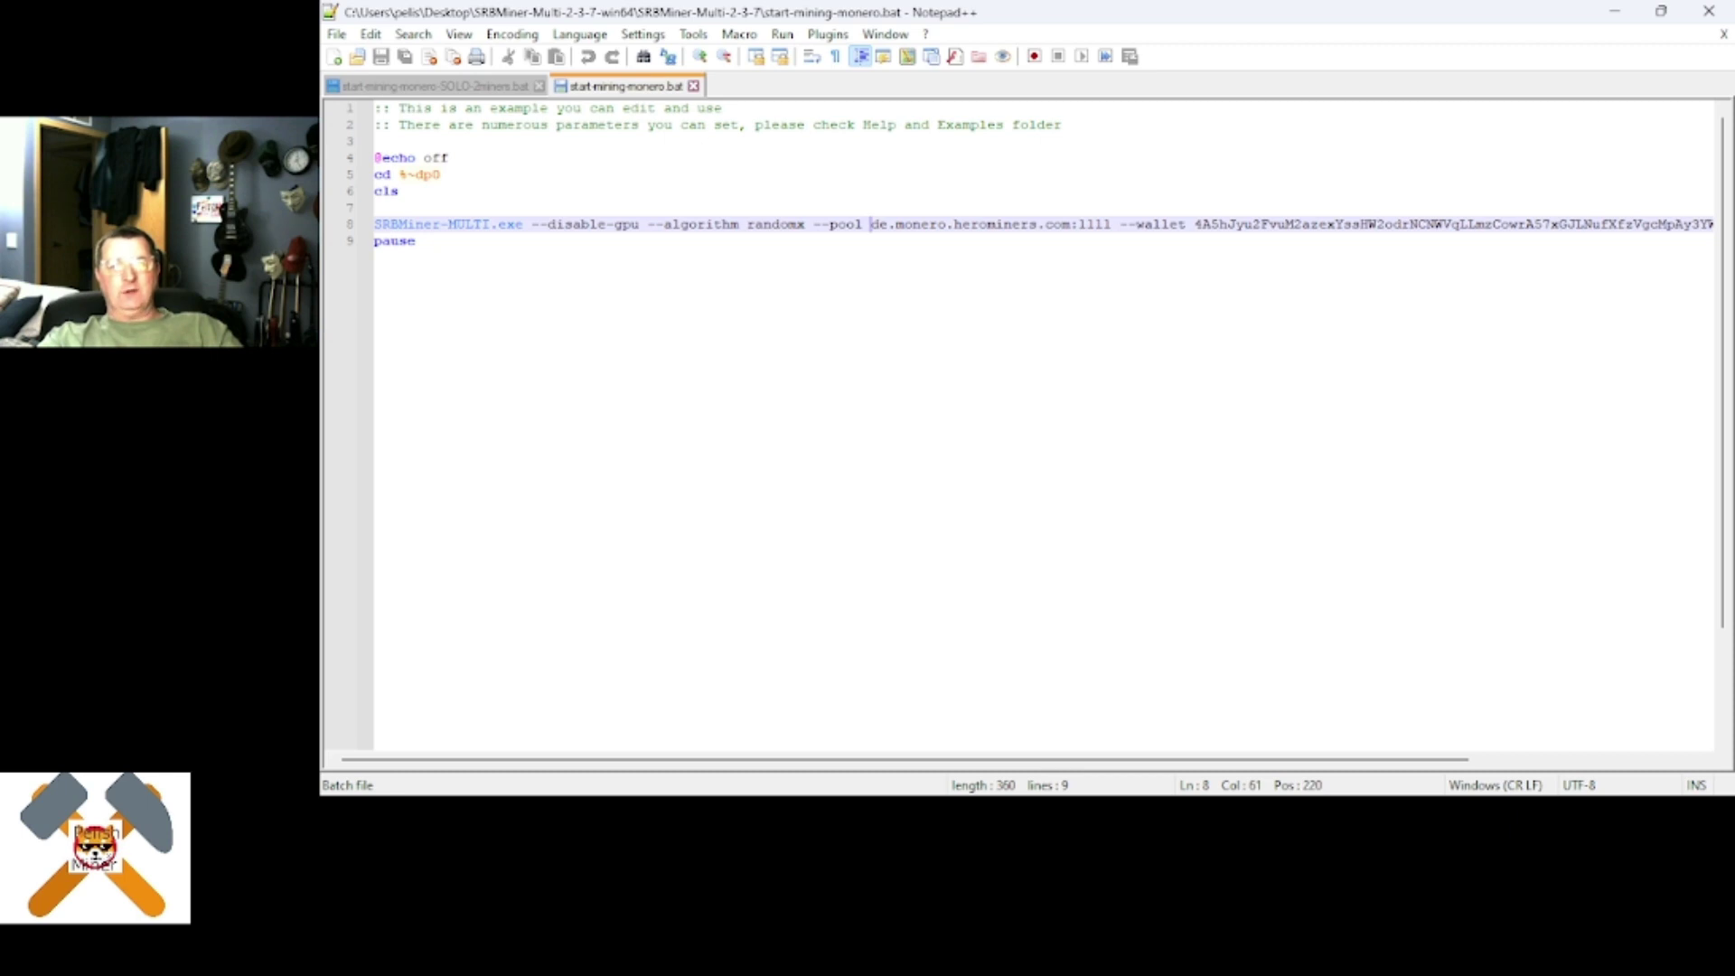
click(1194, 225)
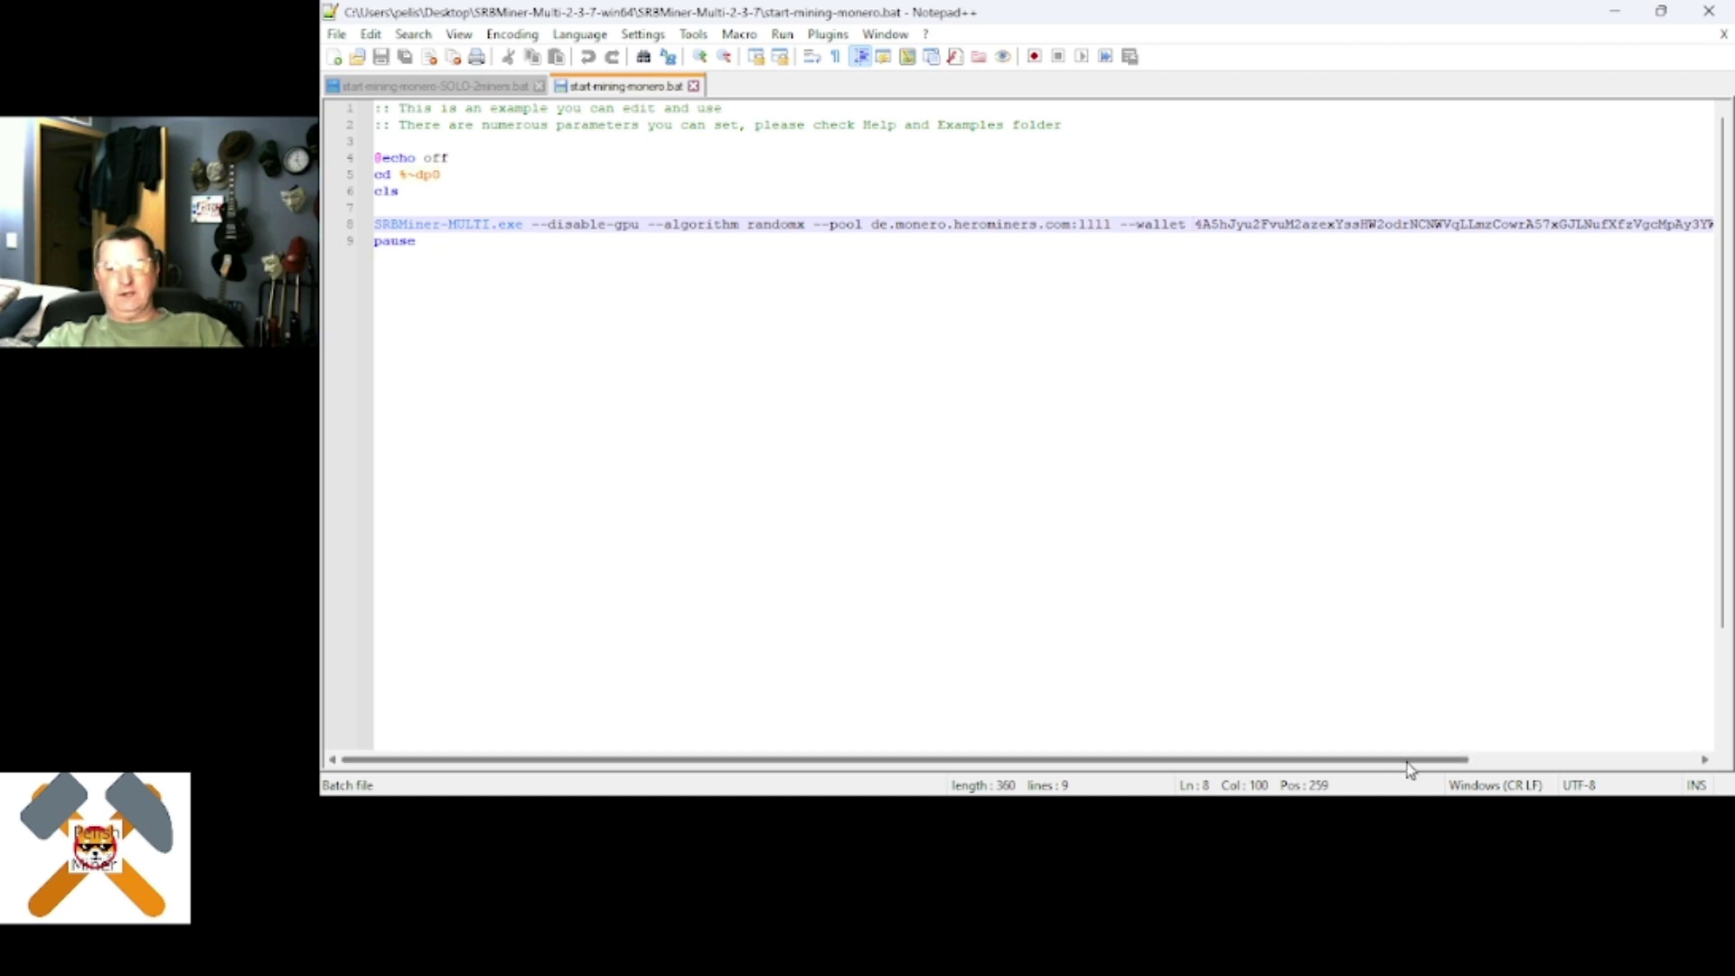
drag(1427, 760, 1728, 782)
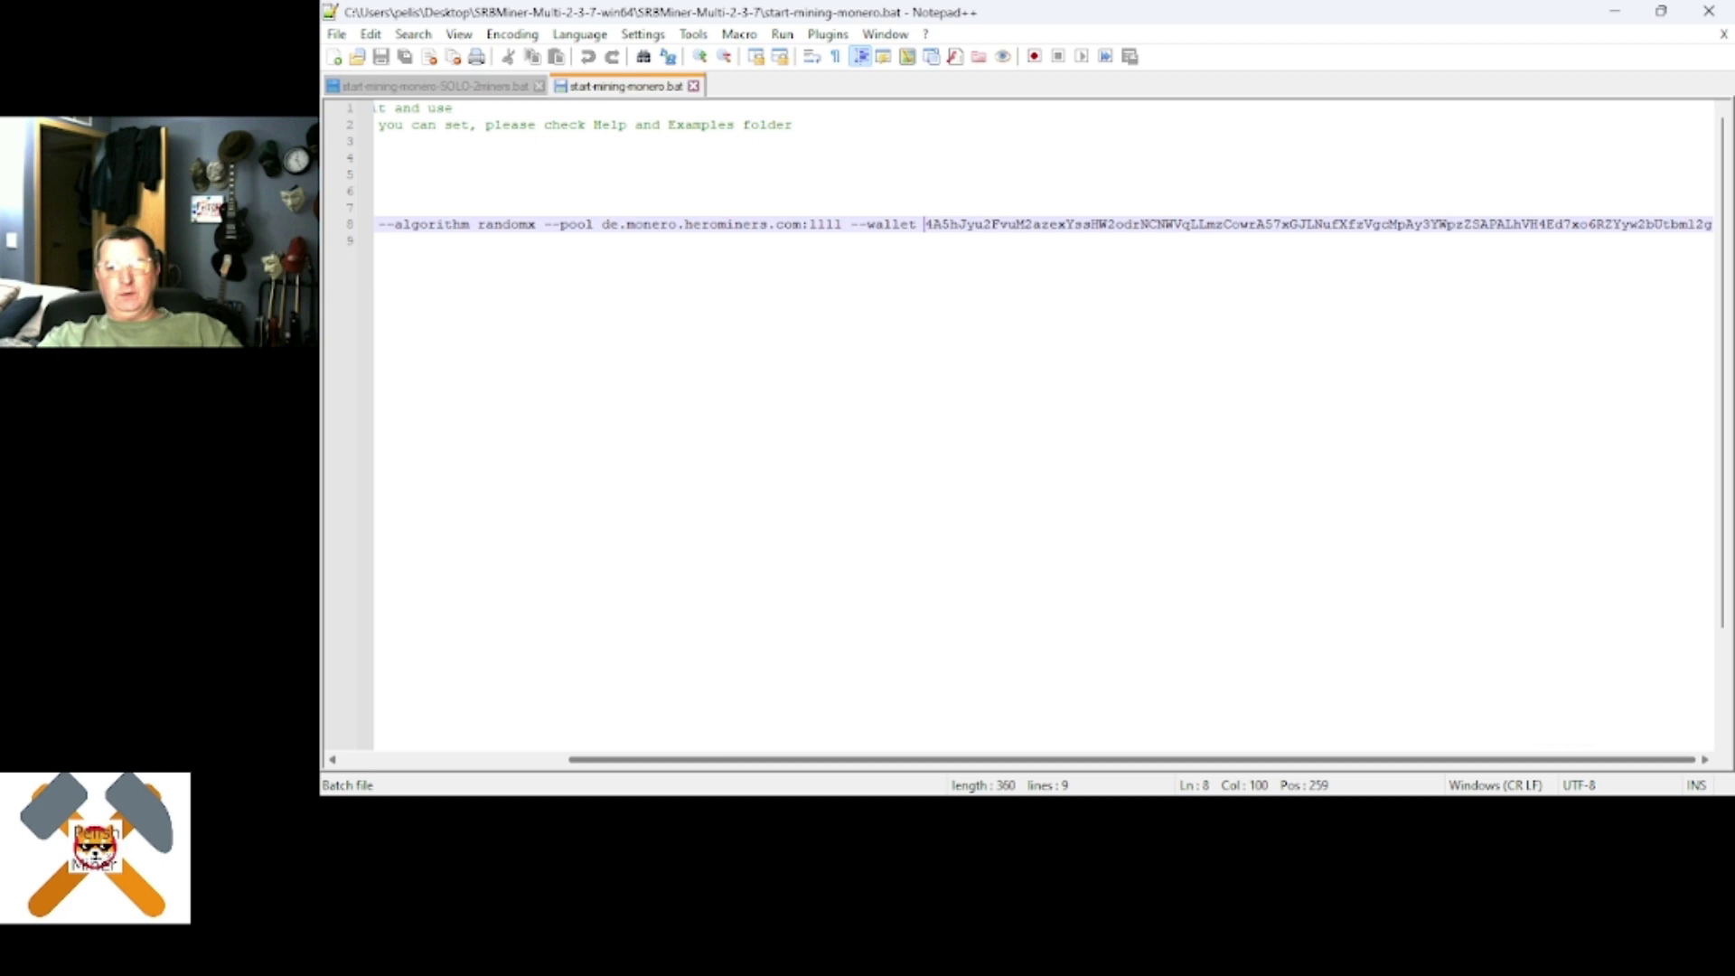
drag(1301, 760, 1074, 760)
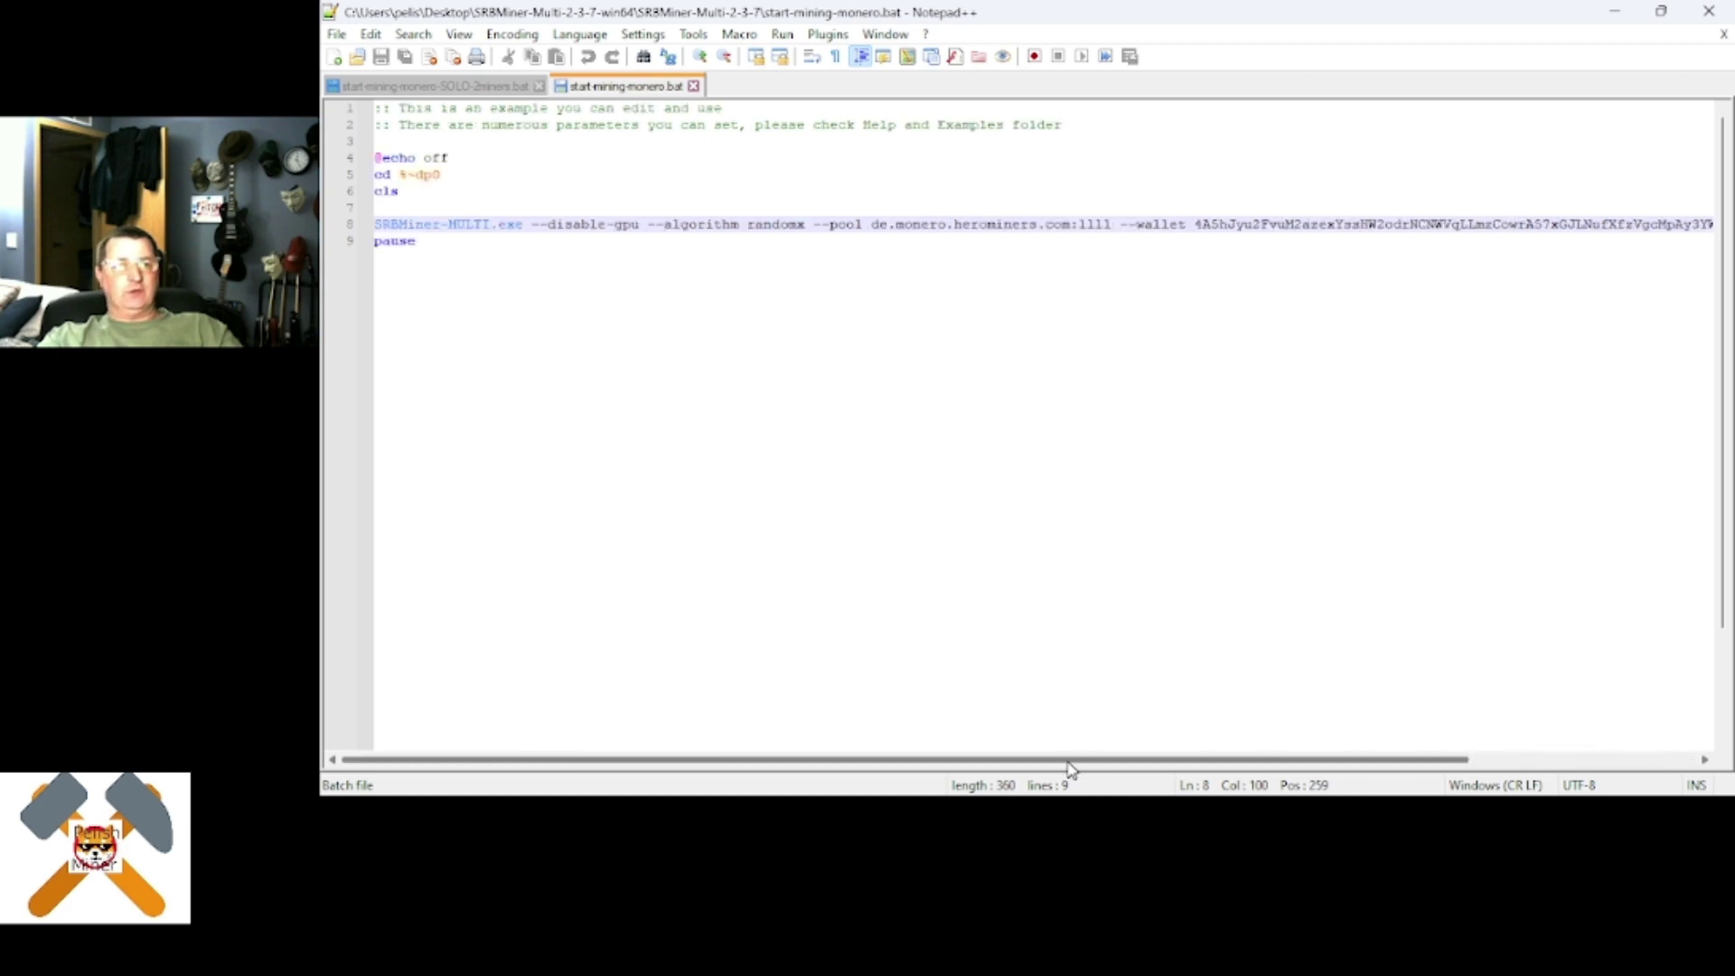
click(694, 86)
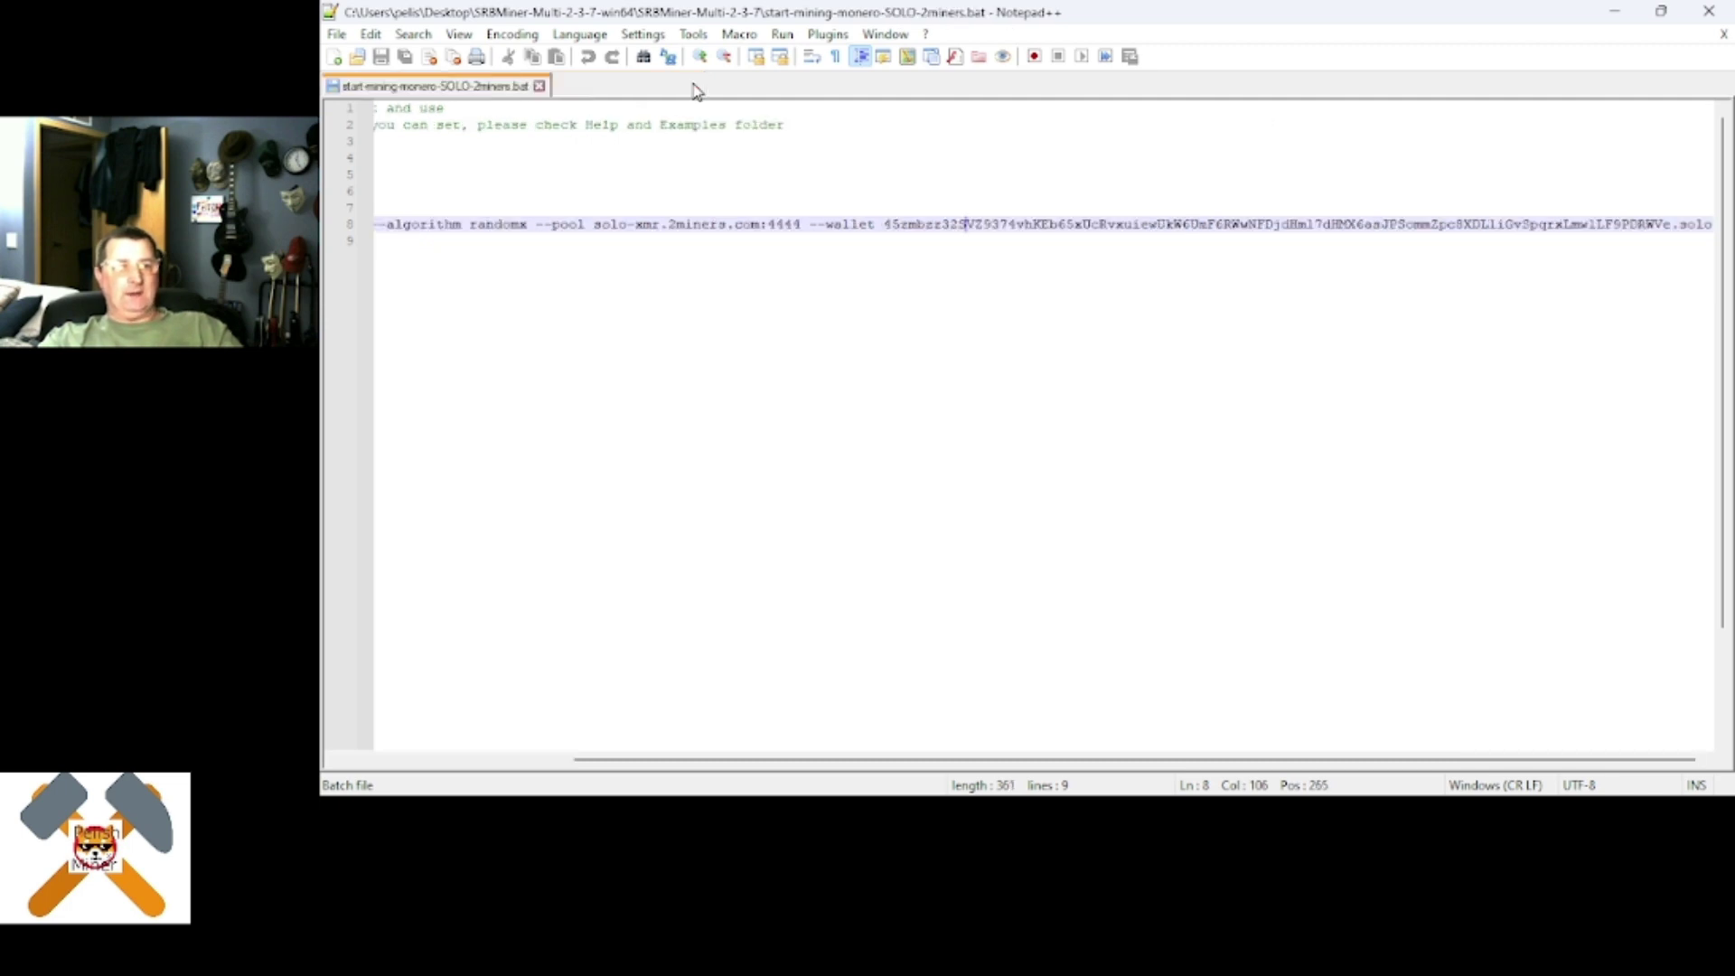
click(1618, 14)
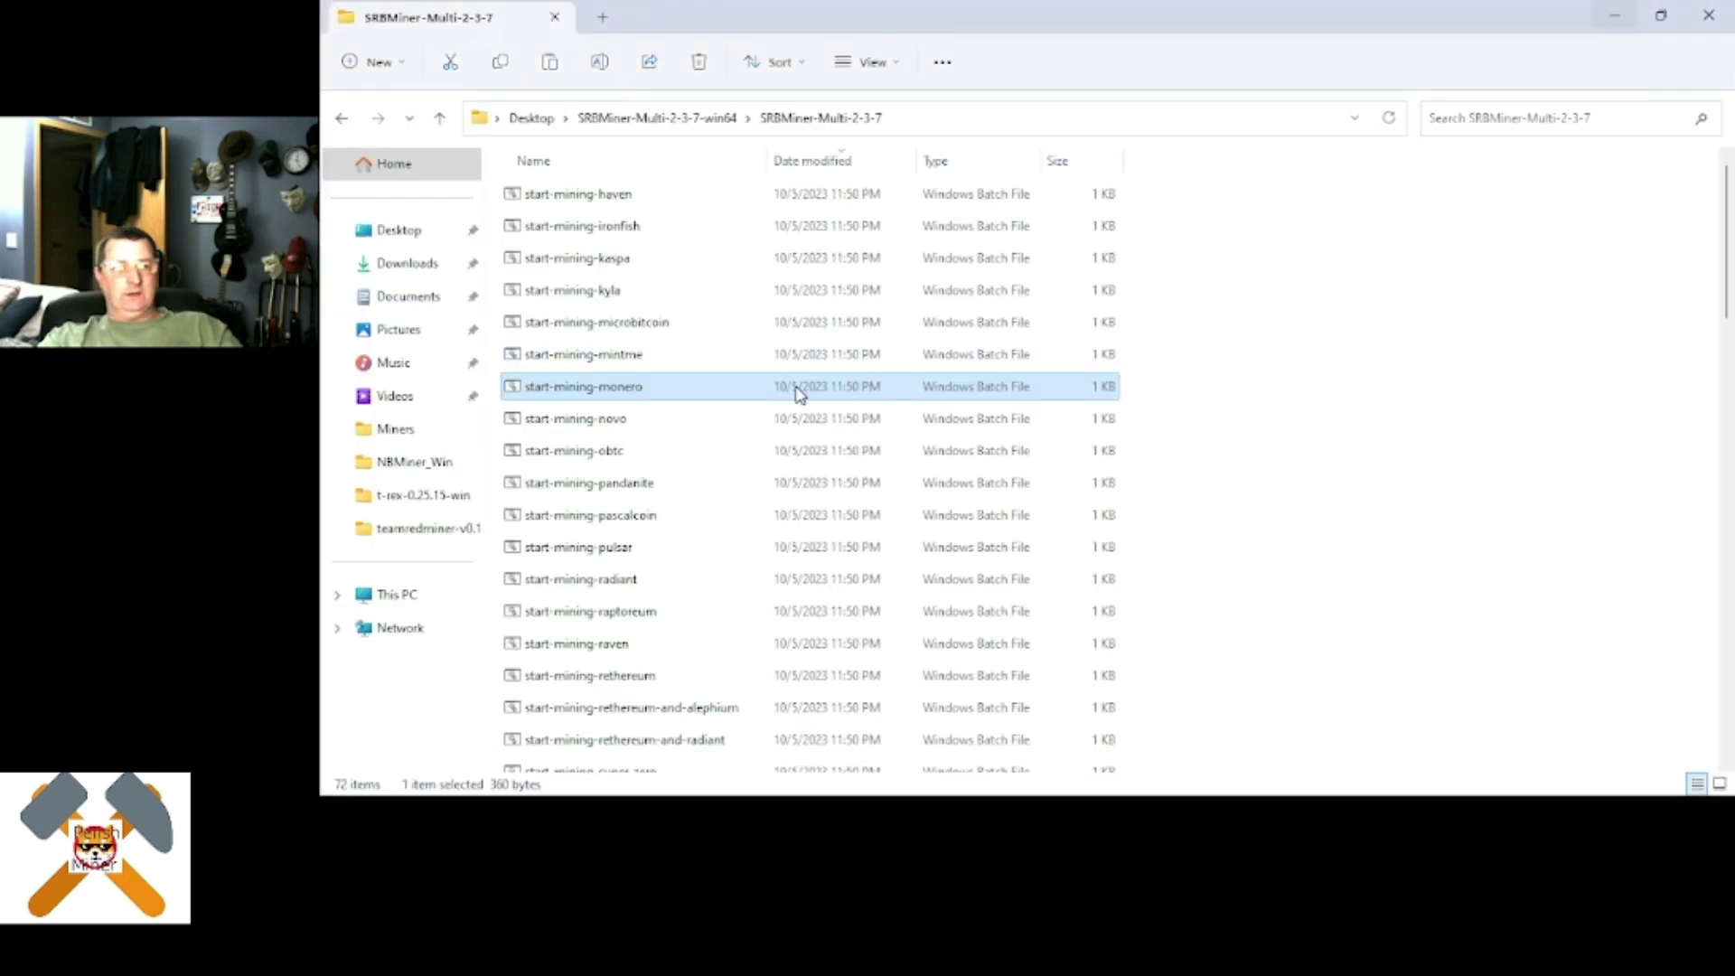
- Run the start-mining-monero-SOLO-2miners batch file as administrator, allow the system change, and maximize the miner console
scroll(732, 475, down, 10)
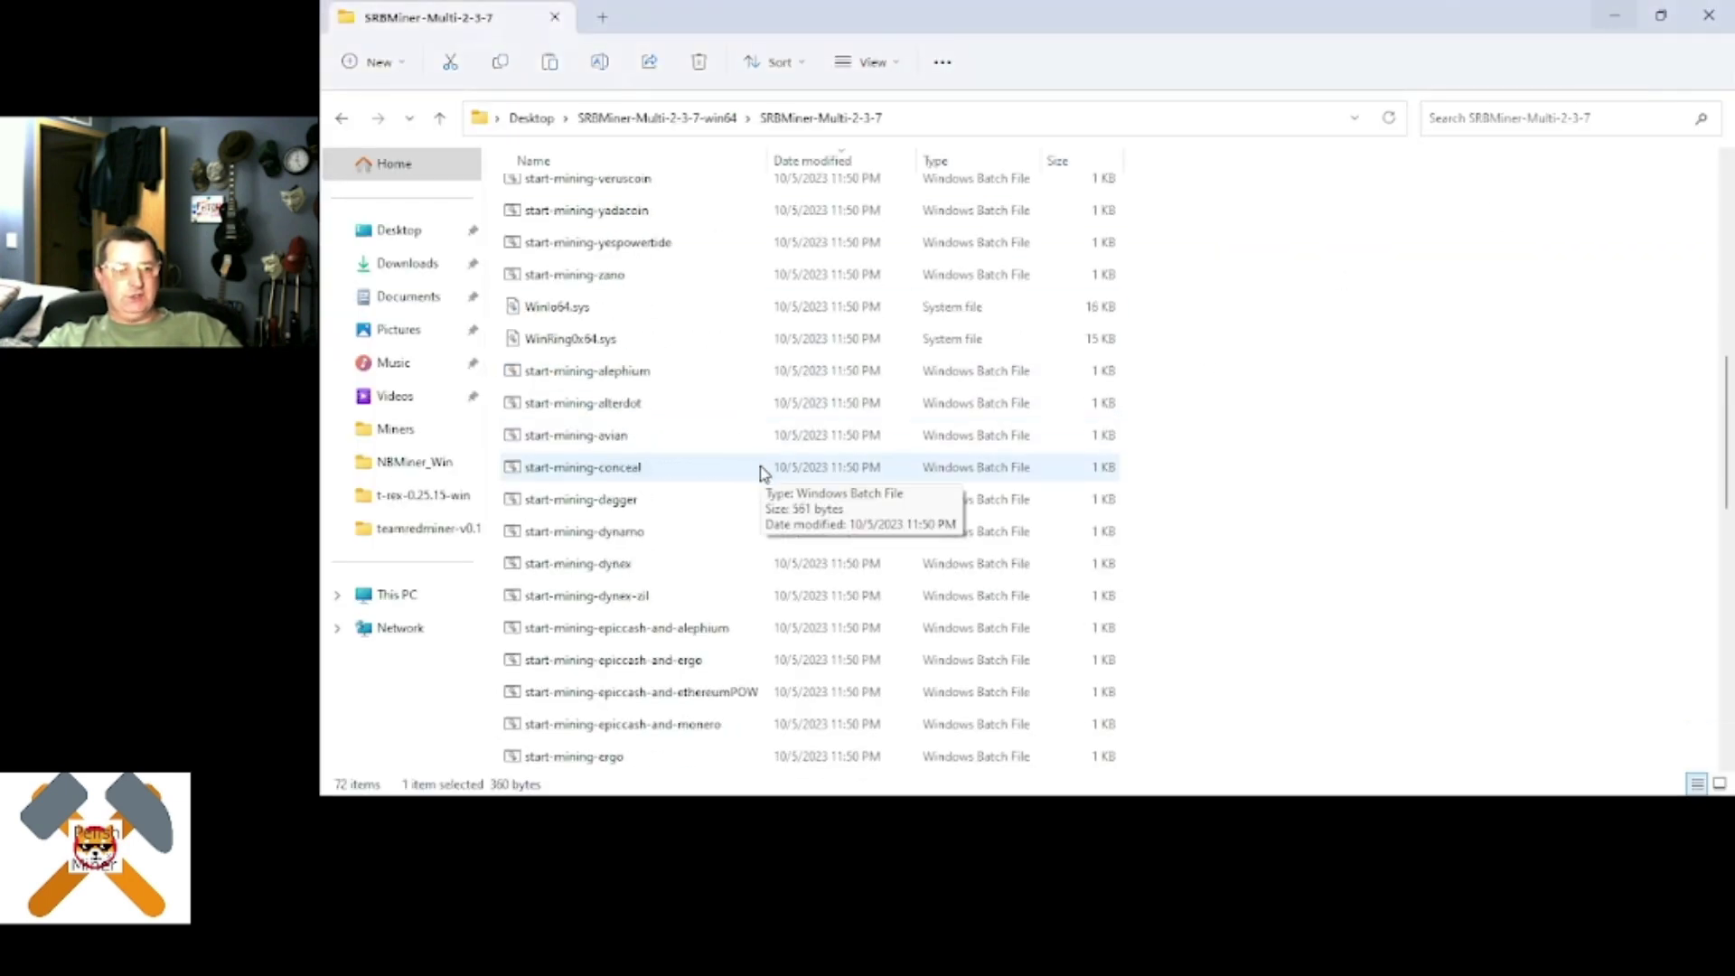
scroll(767, 477, down, 5)
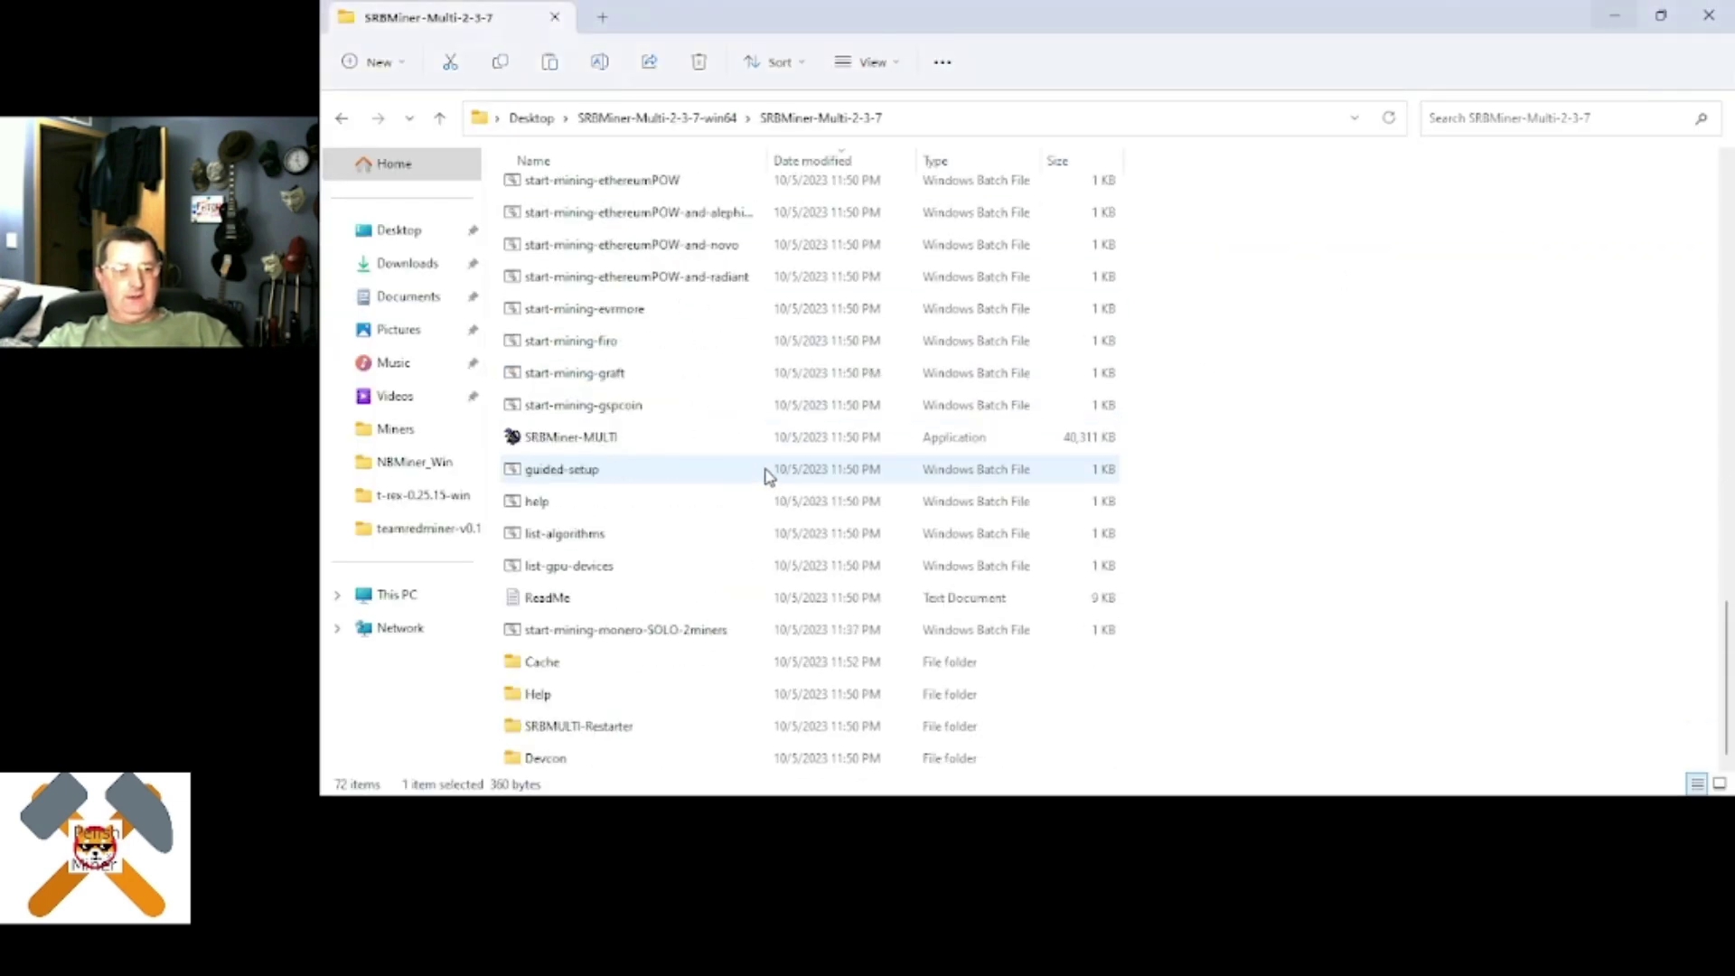
click(703, 637)
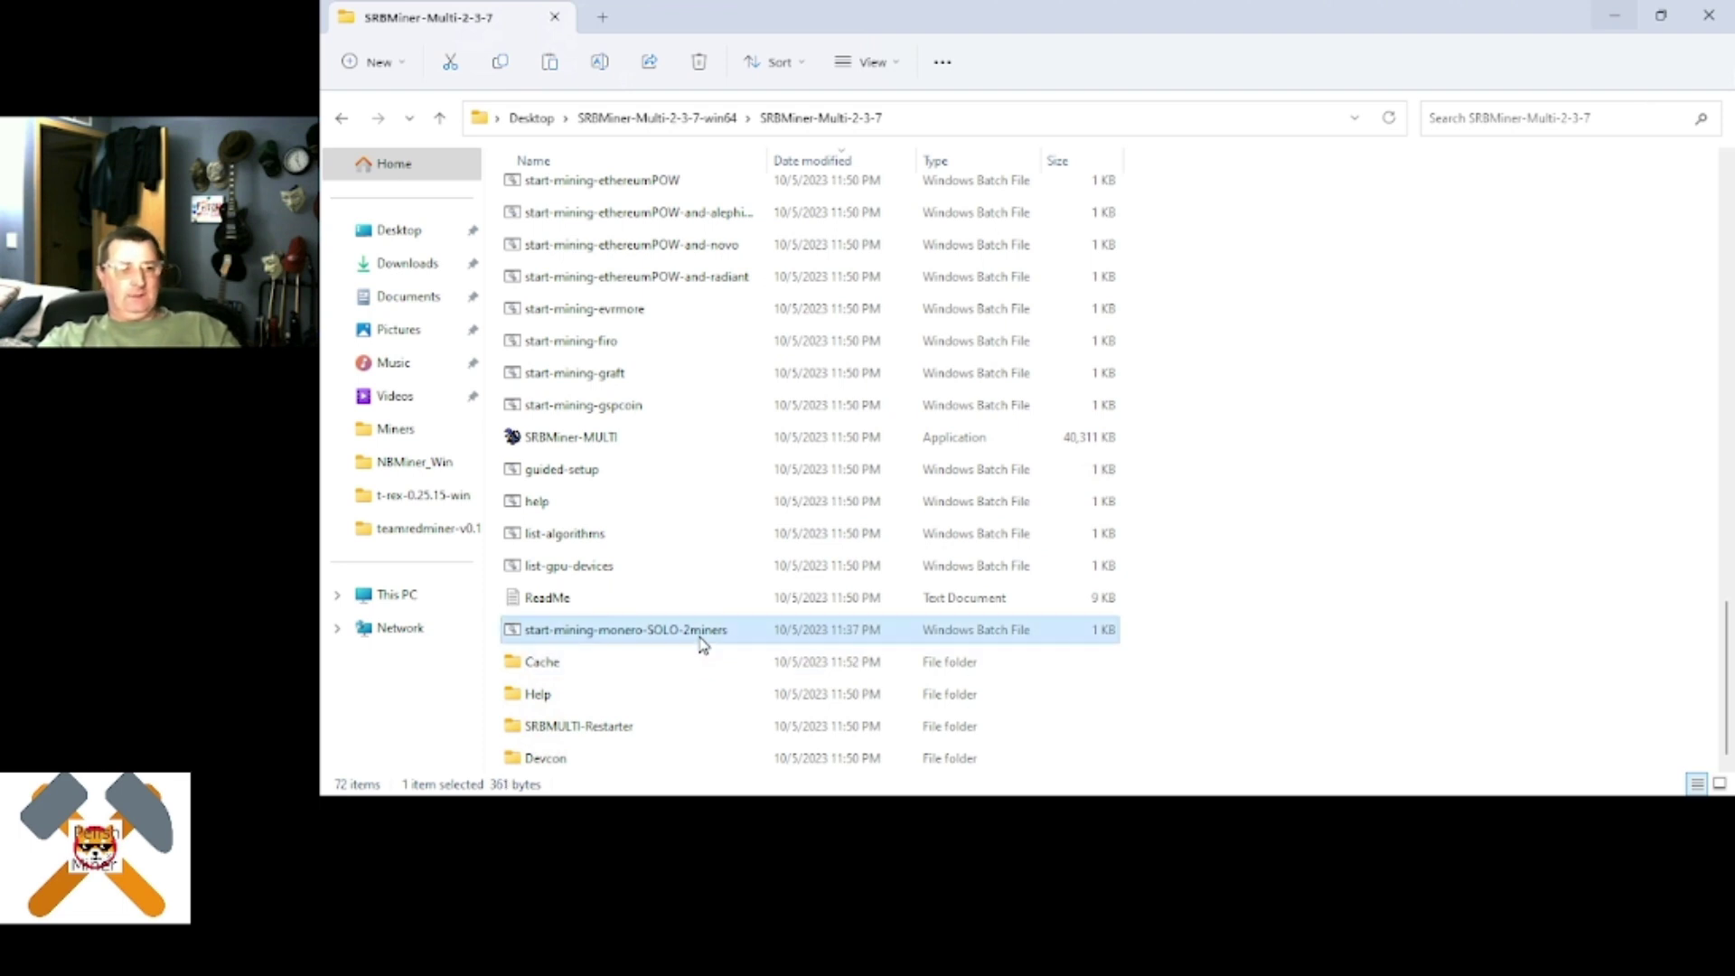
right_click(704, 644)
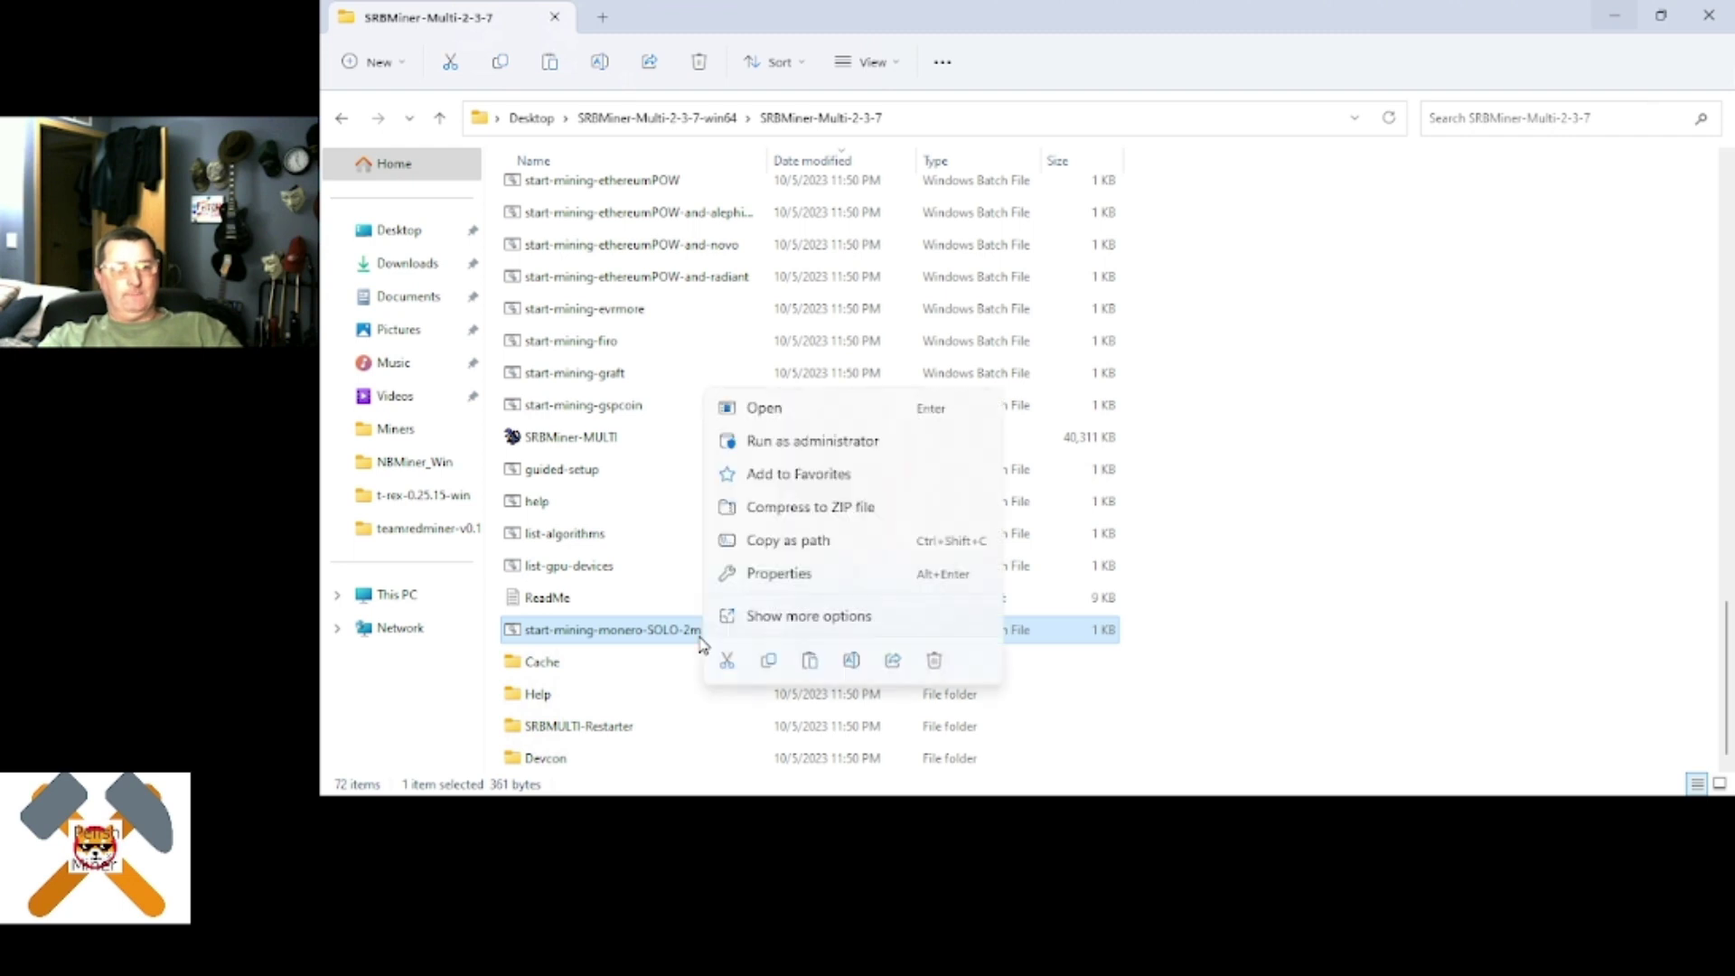
click(816, 442)
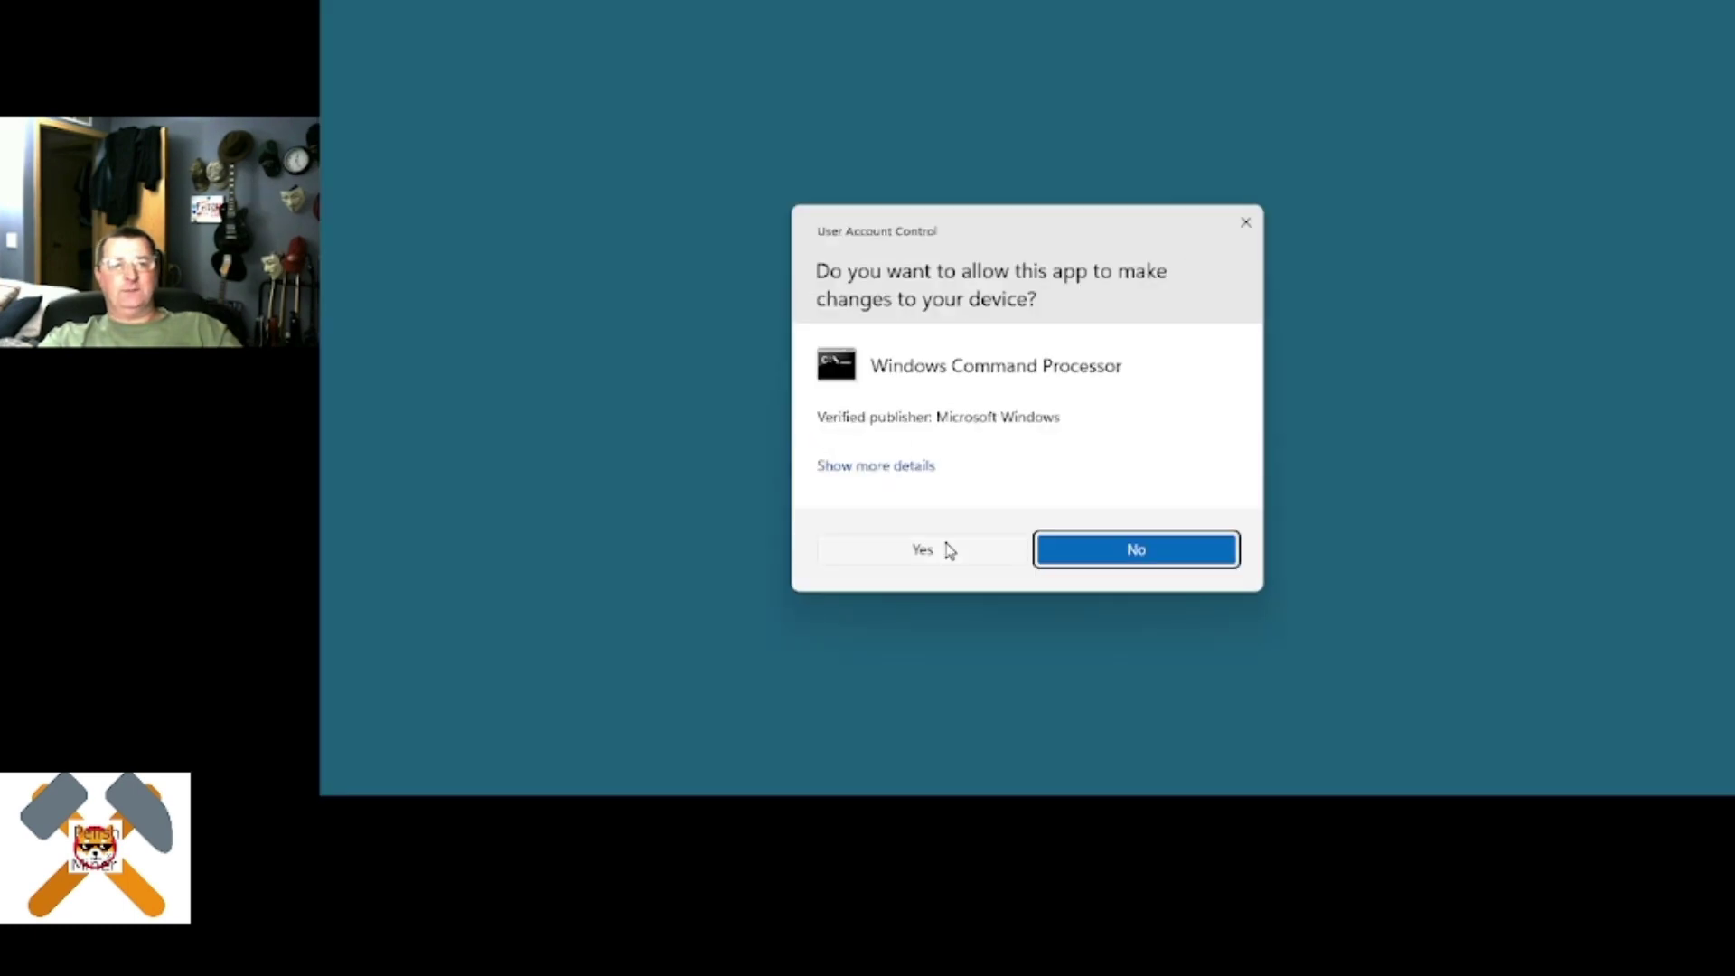
click(922, 549)
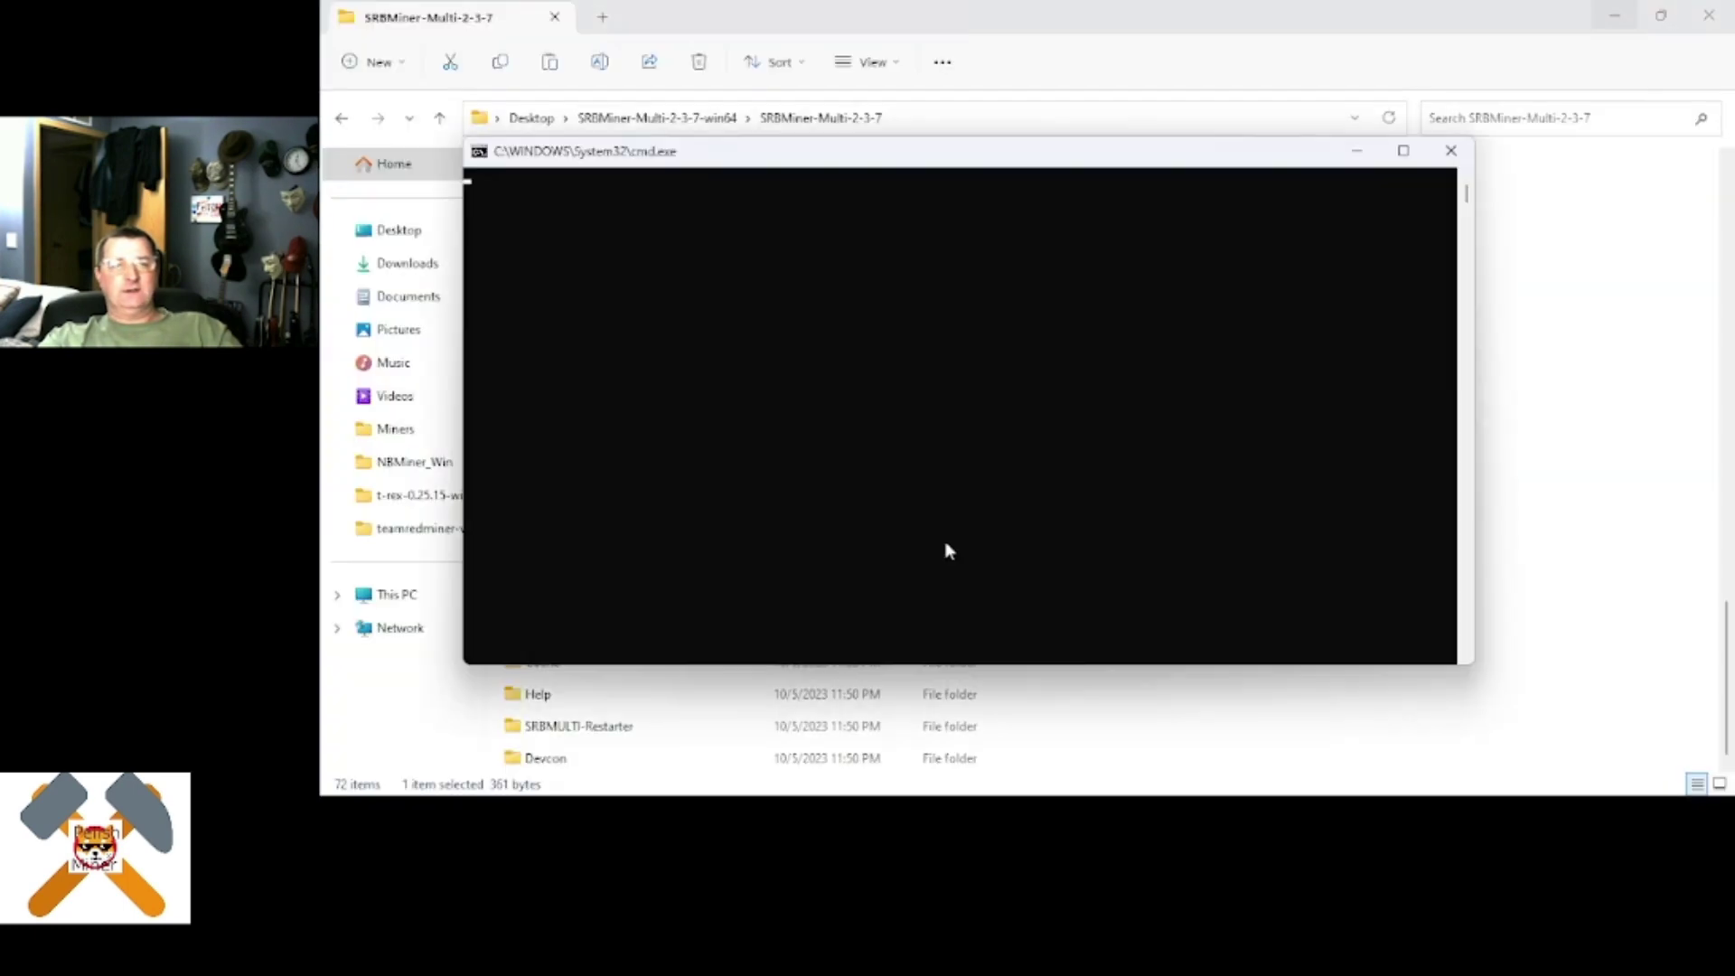
click(1615, 16)
click(1404, 153)
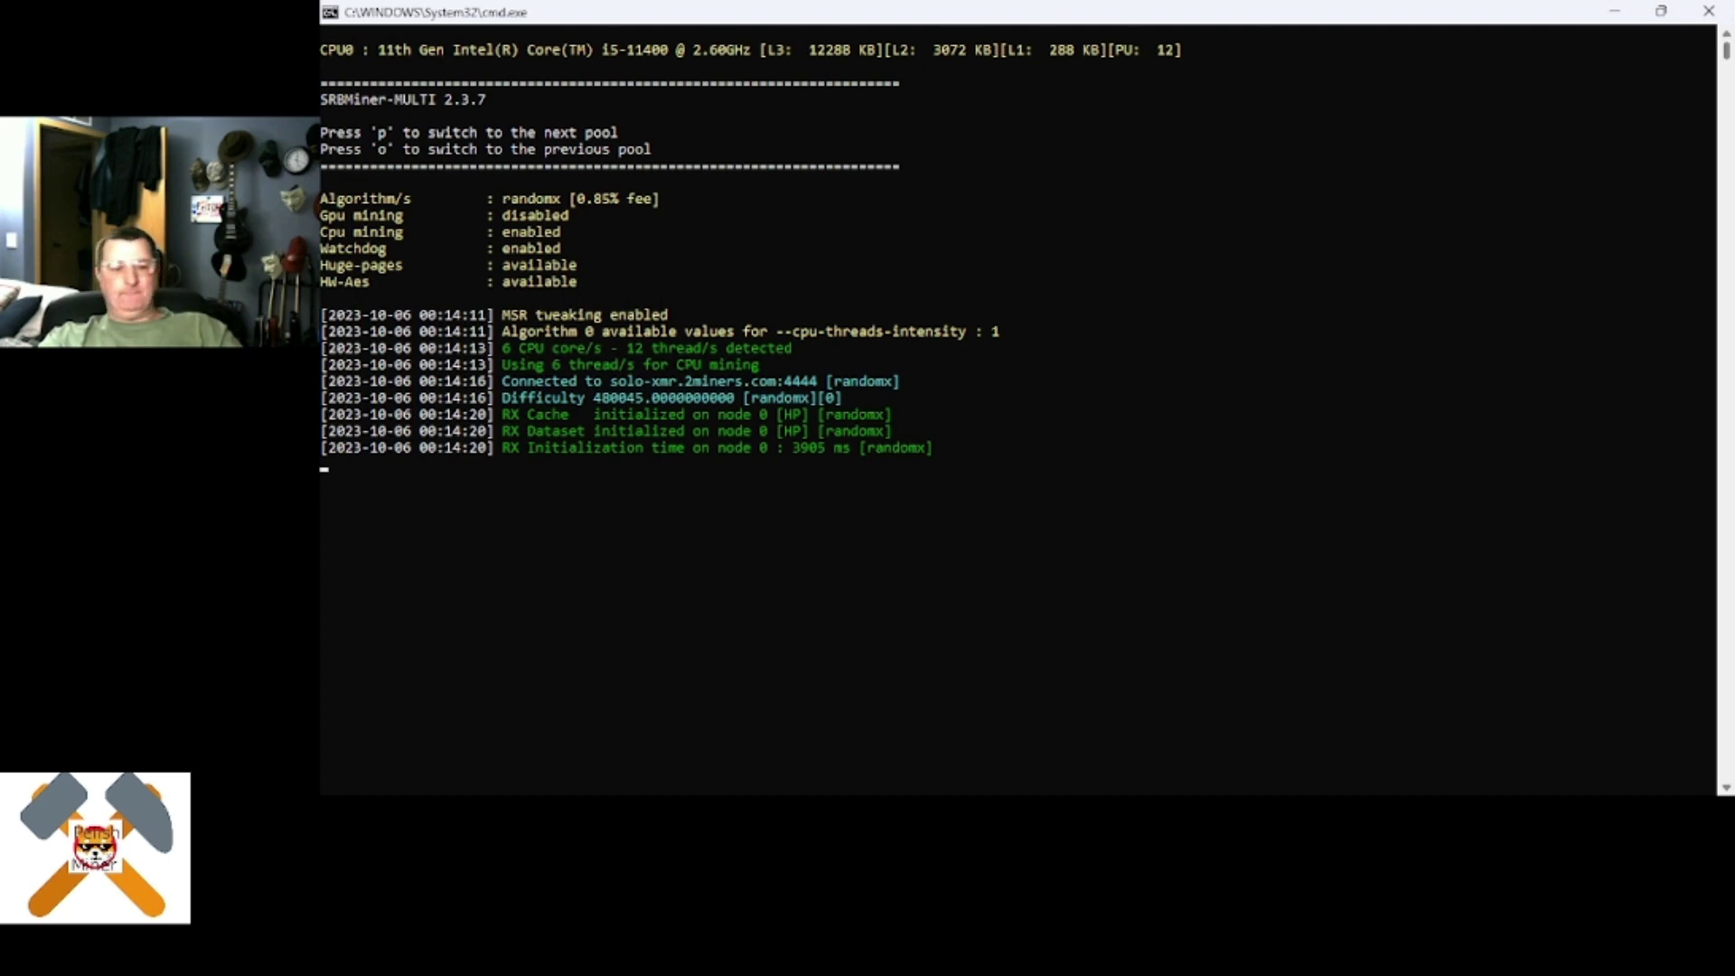
- Switch to the browser and examine the 2Miners miner statistics page for the solo mining wallet
key(alt+Tab)
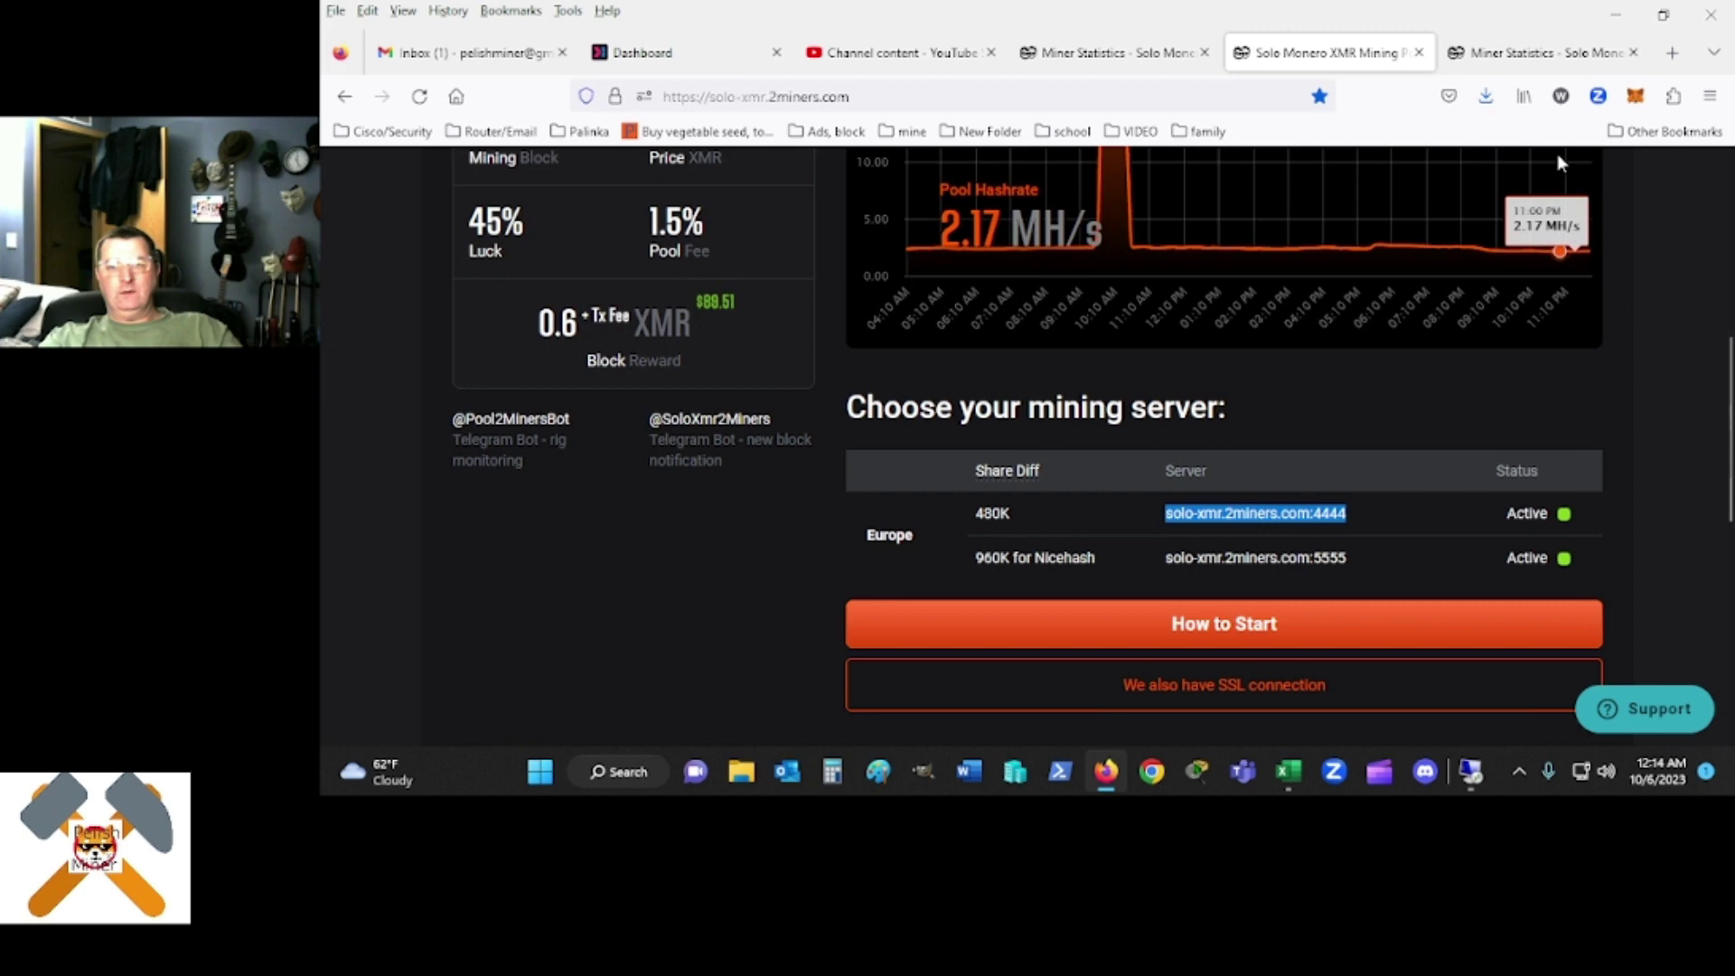
click(1554, 56)
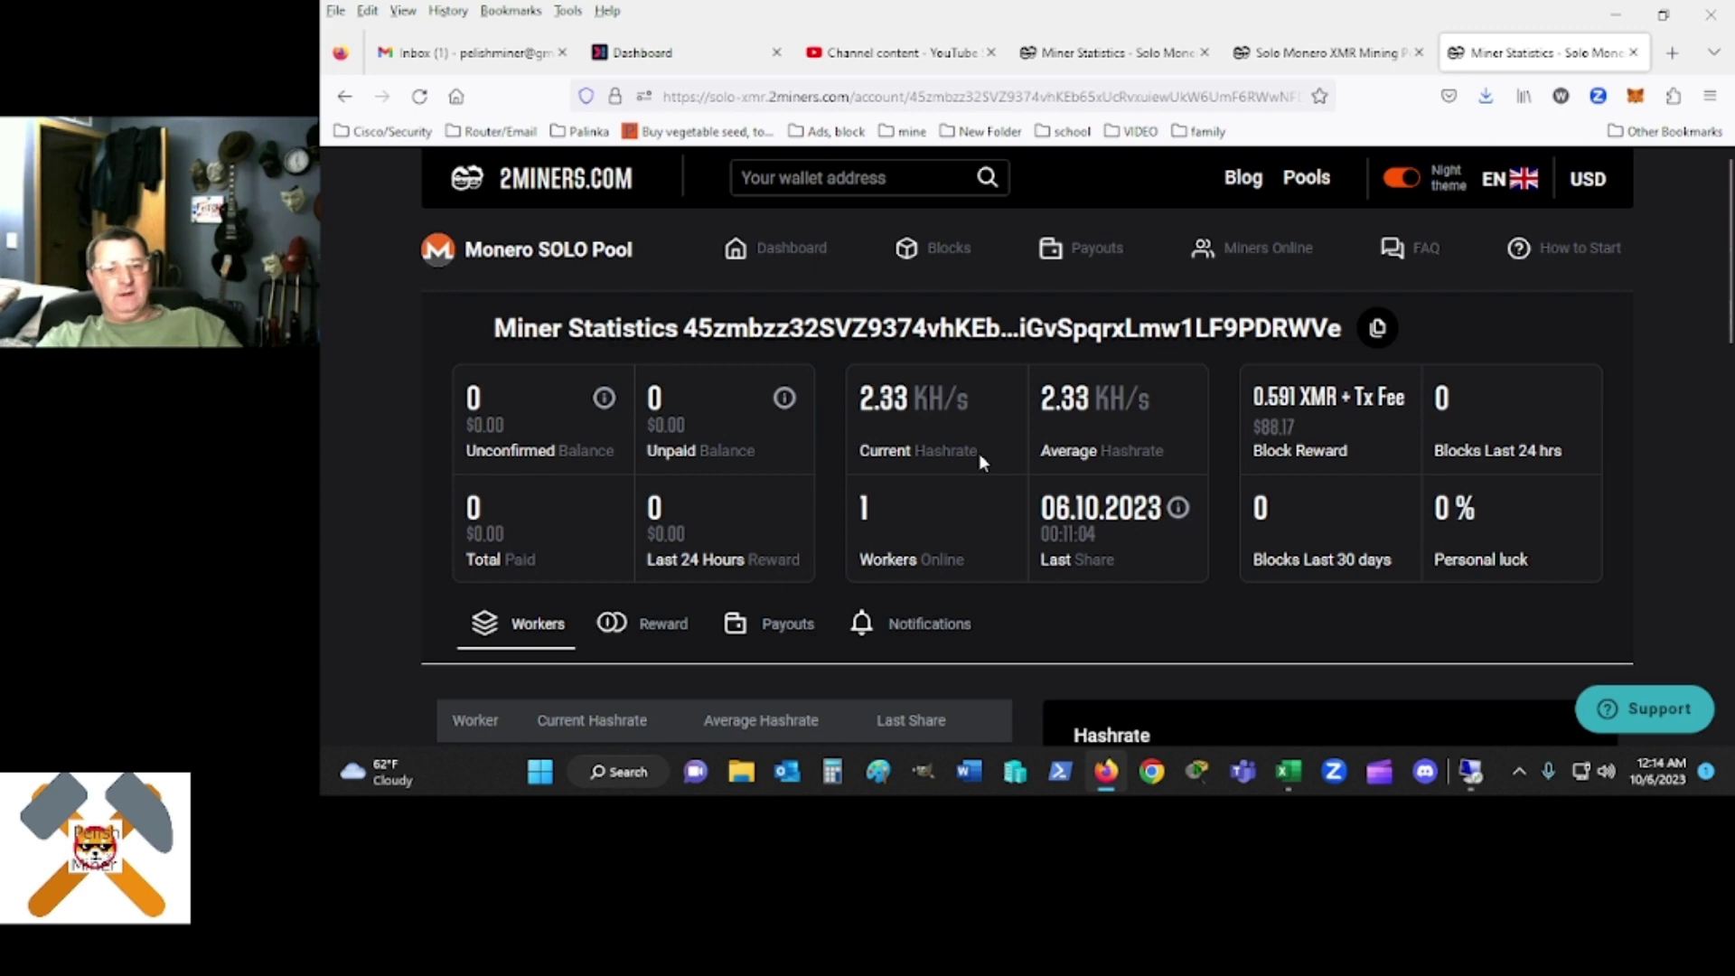
scroll(983, 461, down, 3)
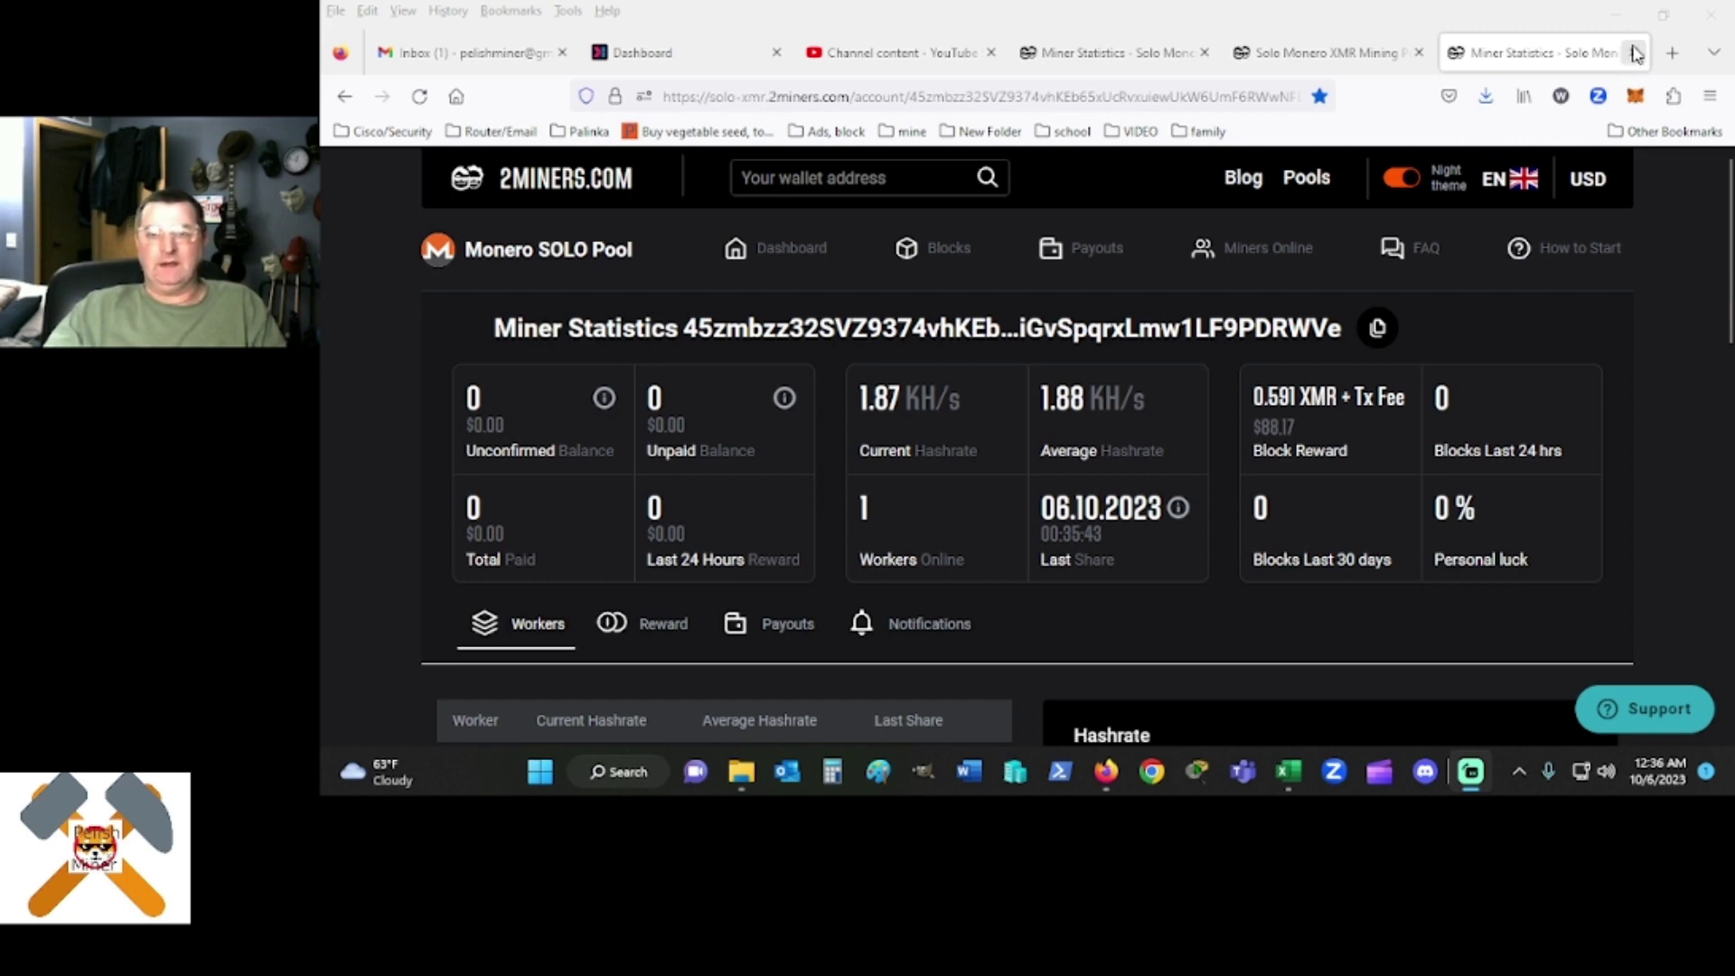
- Compare the miner console's hashrate and accepted shares with the wallet's statistics on the pool page
click(1615, 16)
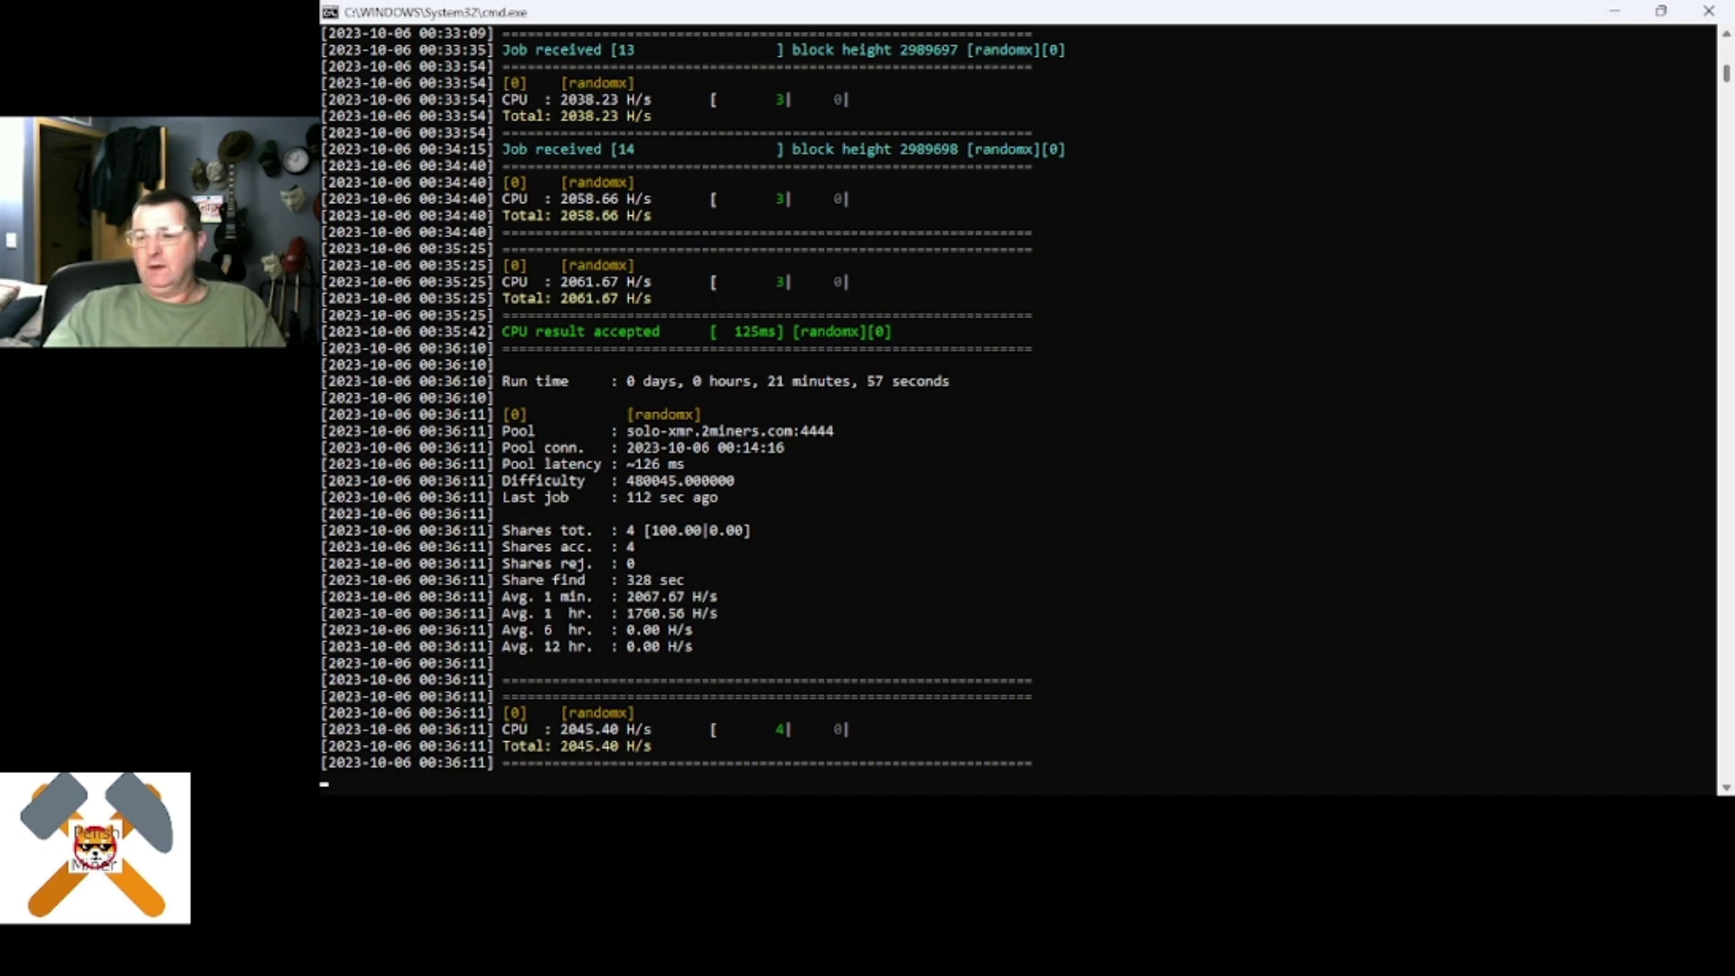
key(alt+Tab)
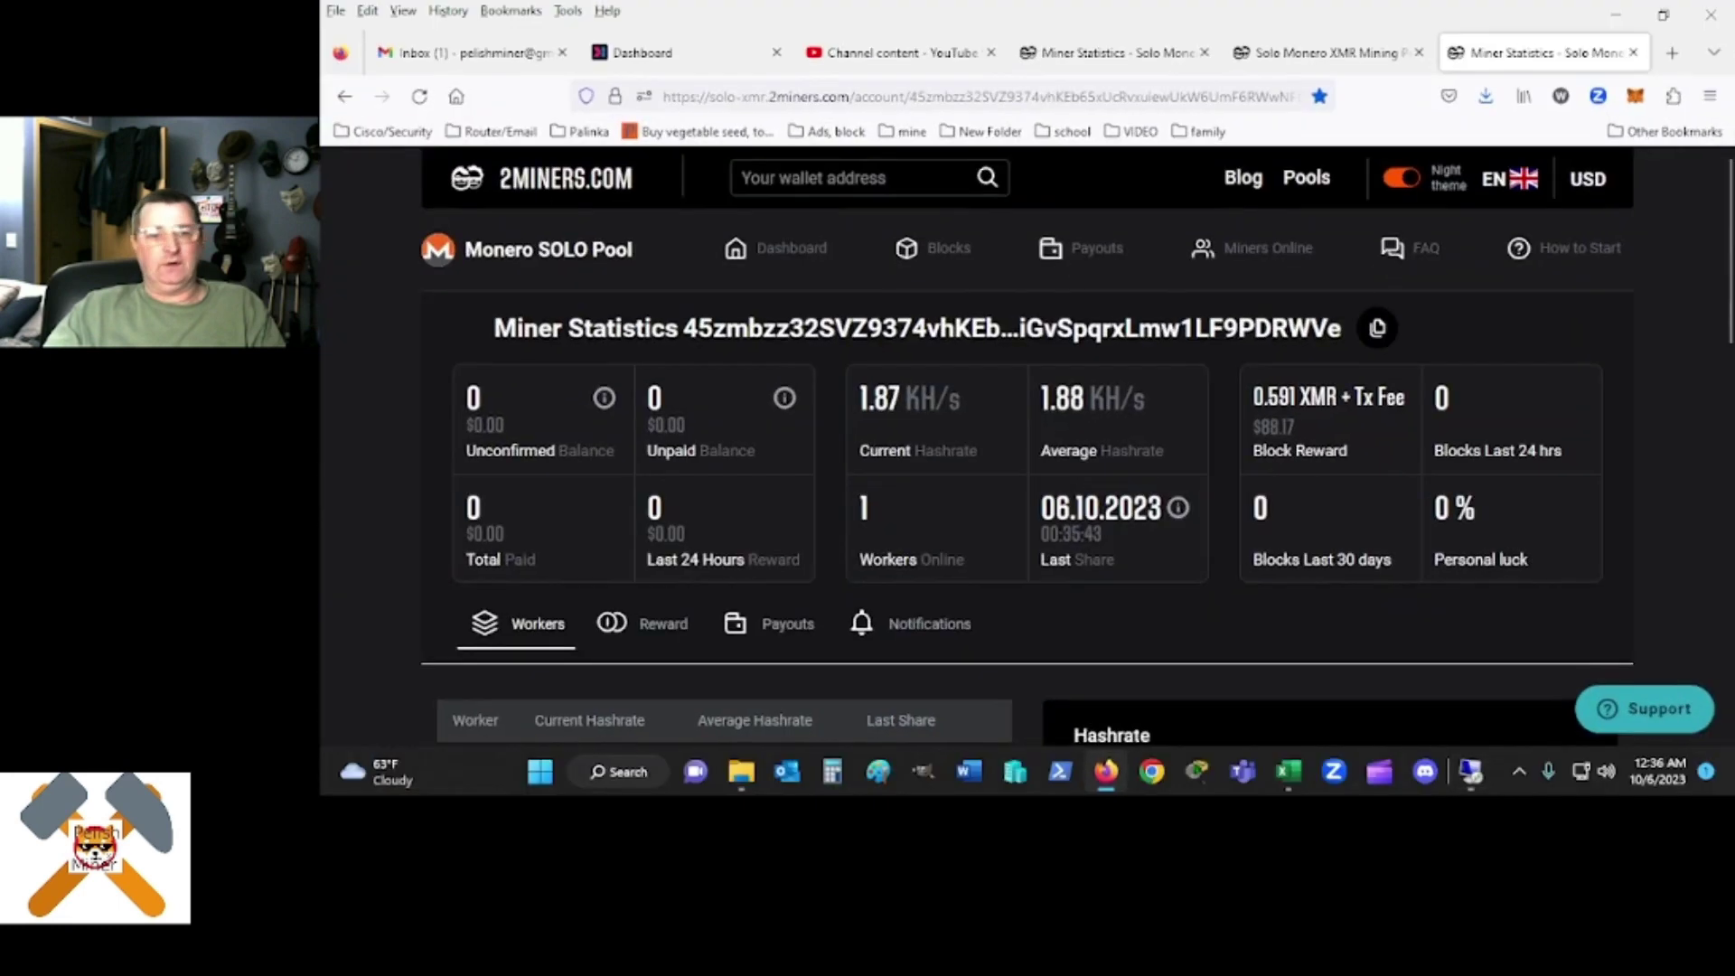
key(alt+Tab)
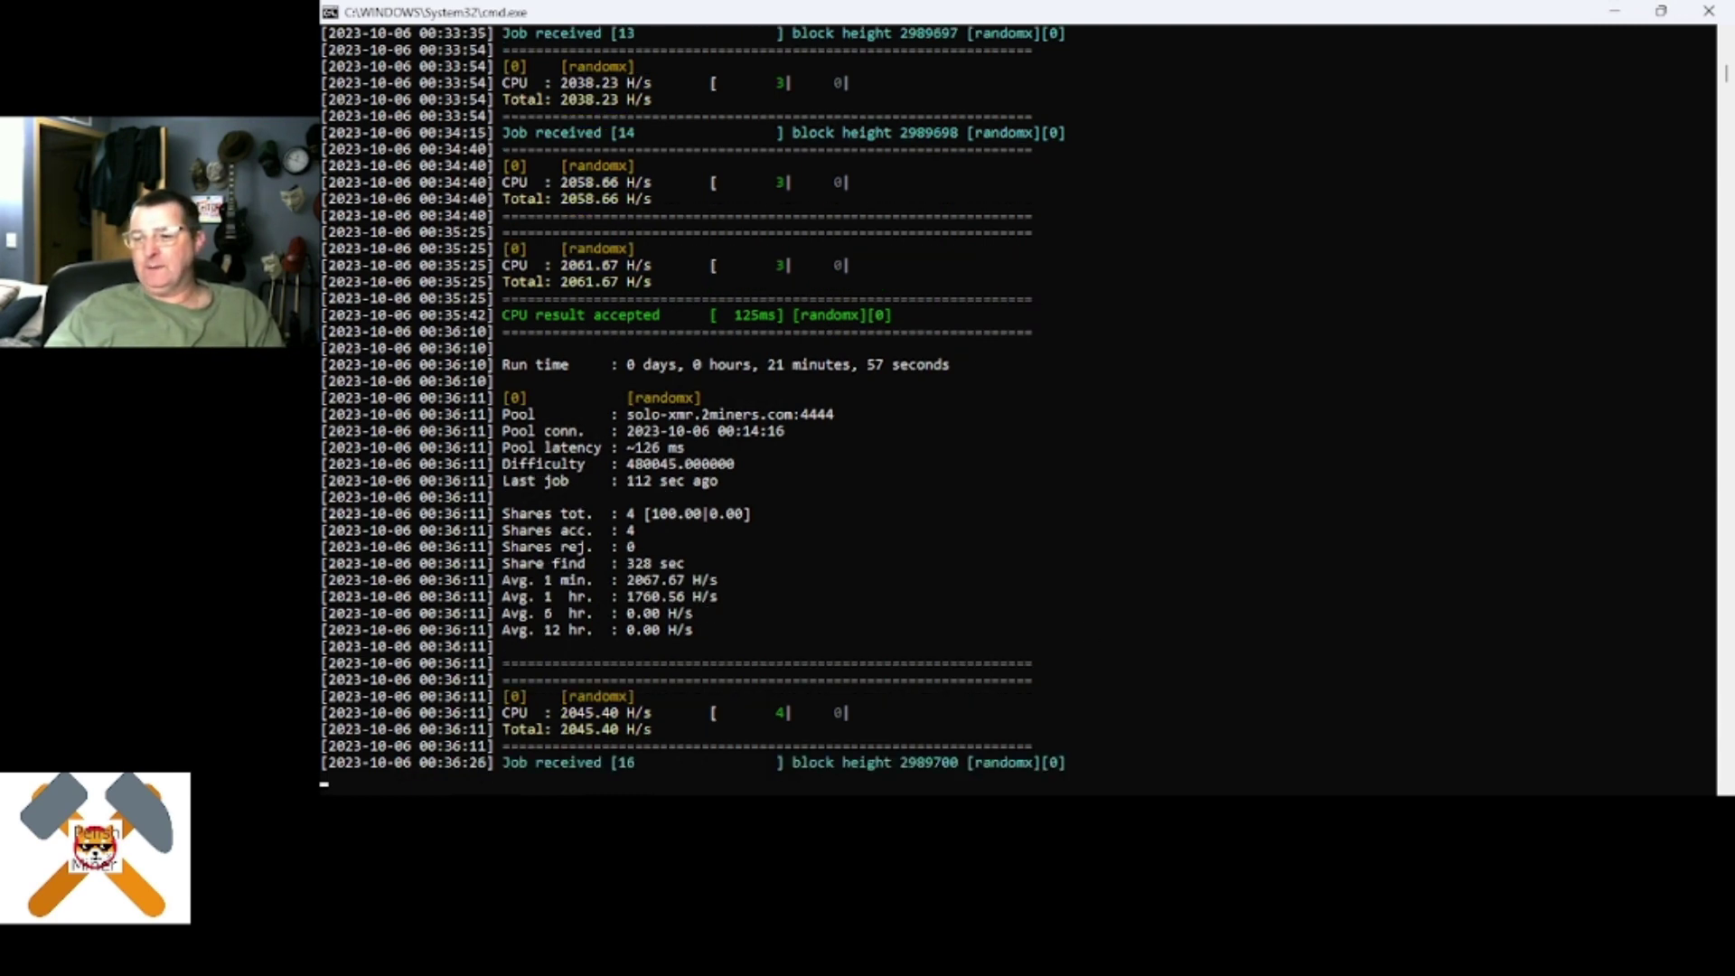
- Switch to the other wallet's miner statistics page in the browser and review its list of payouts
key(alt+Tab)
click(1117, 53)
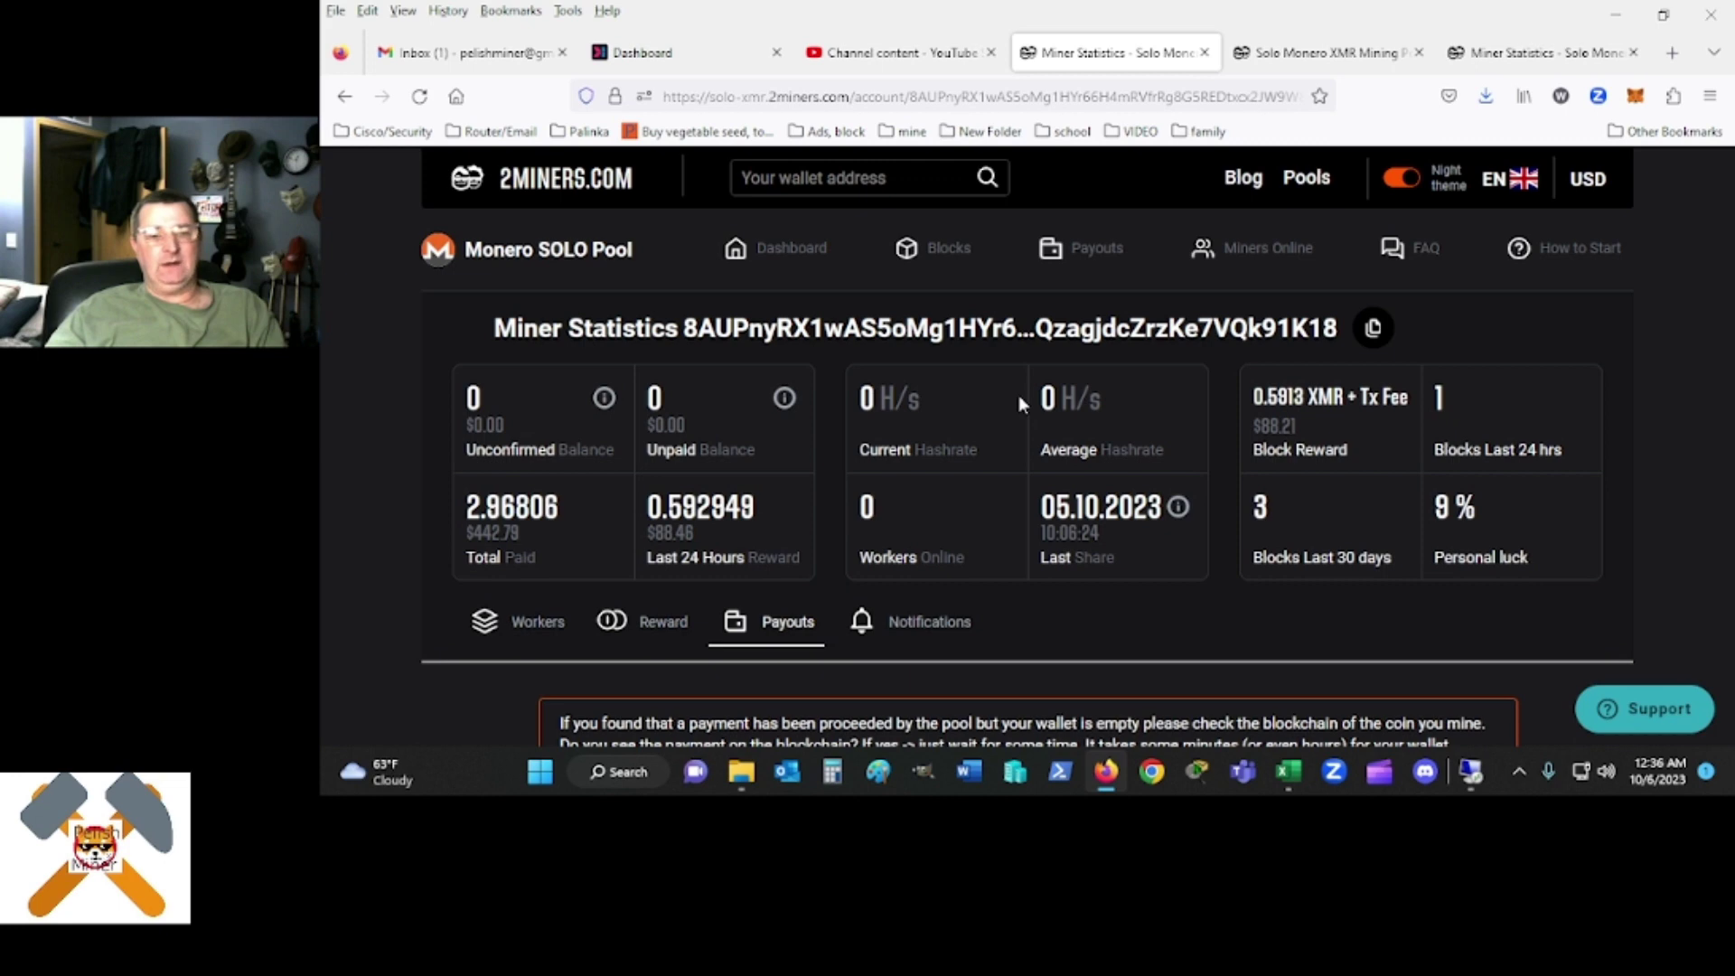
scroll(1020, 401, down, 5)
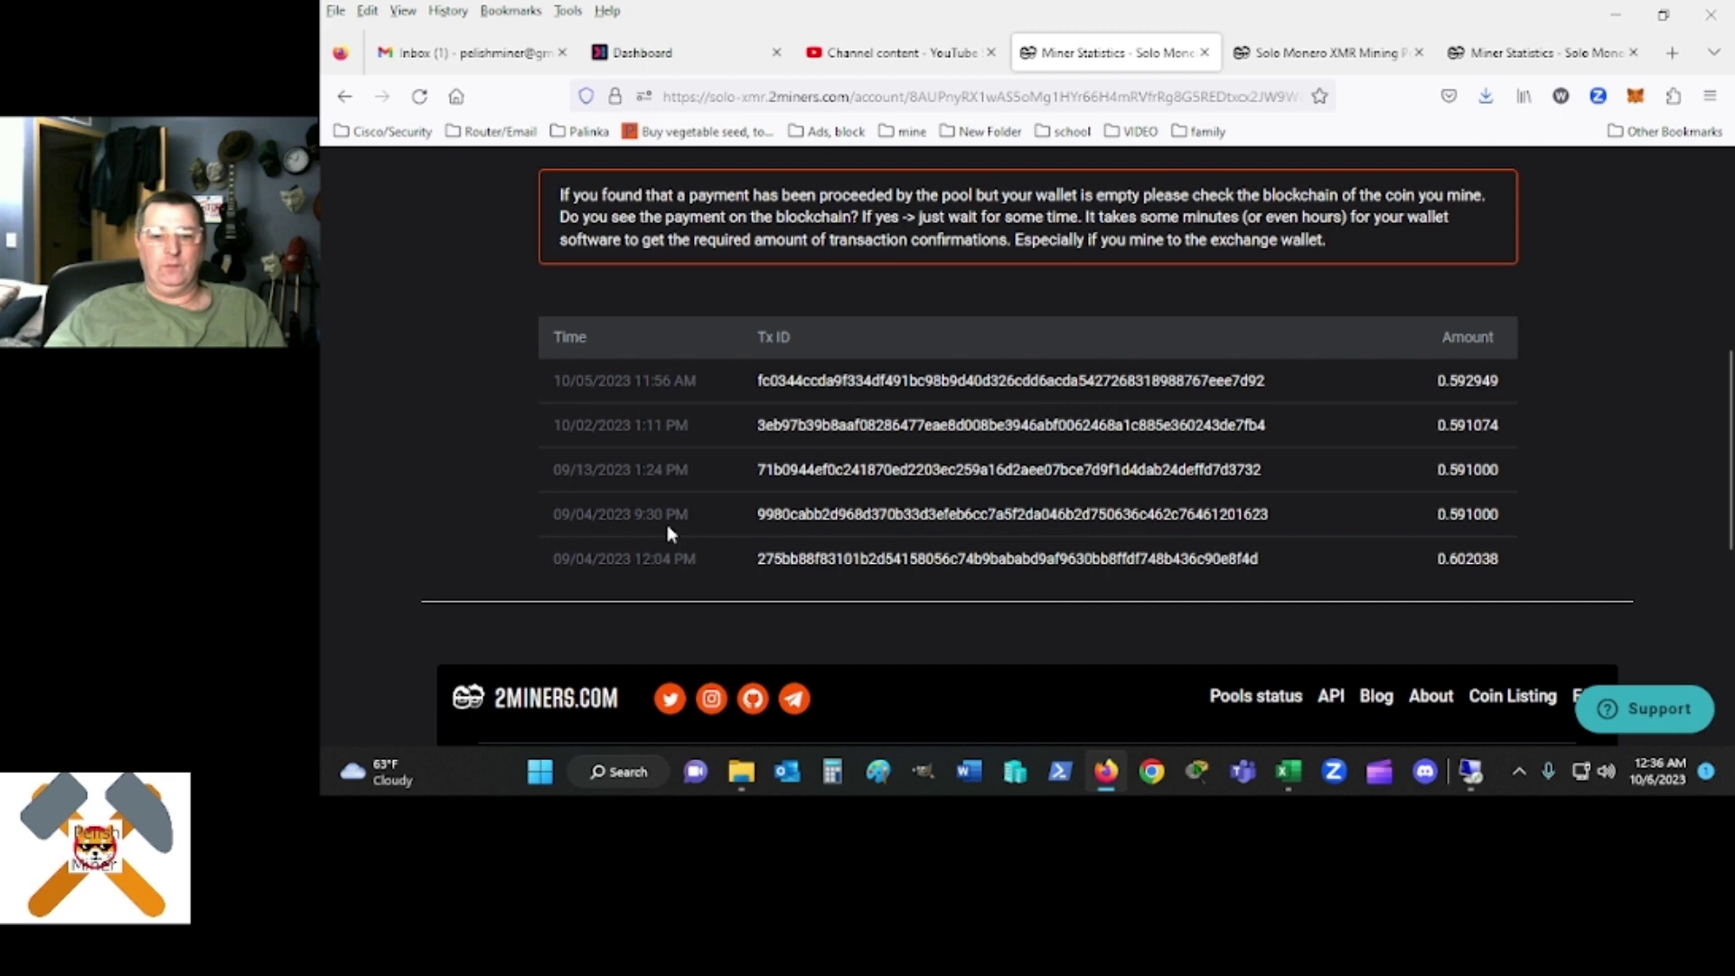
- Open the wallet's reward details and review its found blocks, rewards, personal luck values and summary statistics
mouse_move(1668, 792)
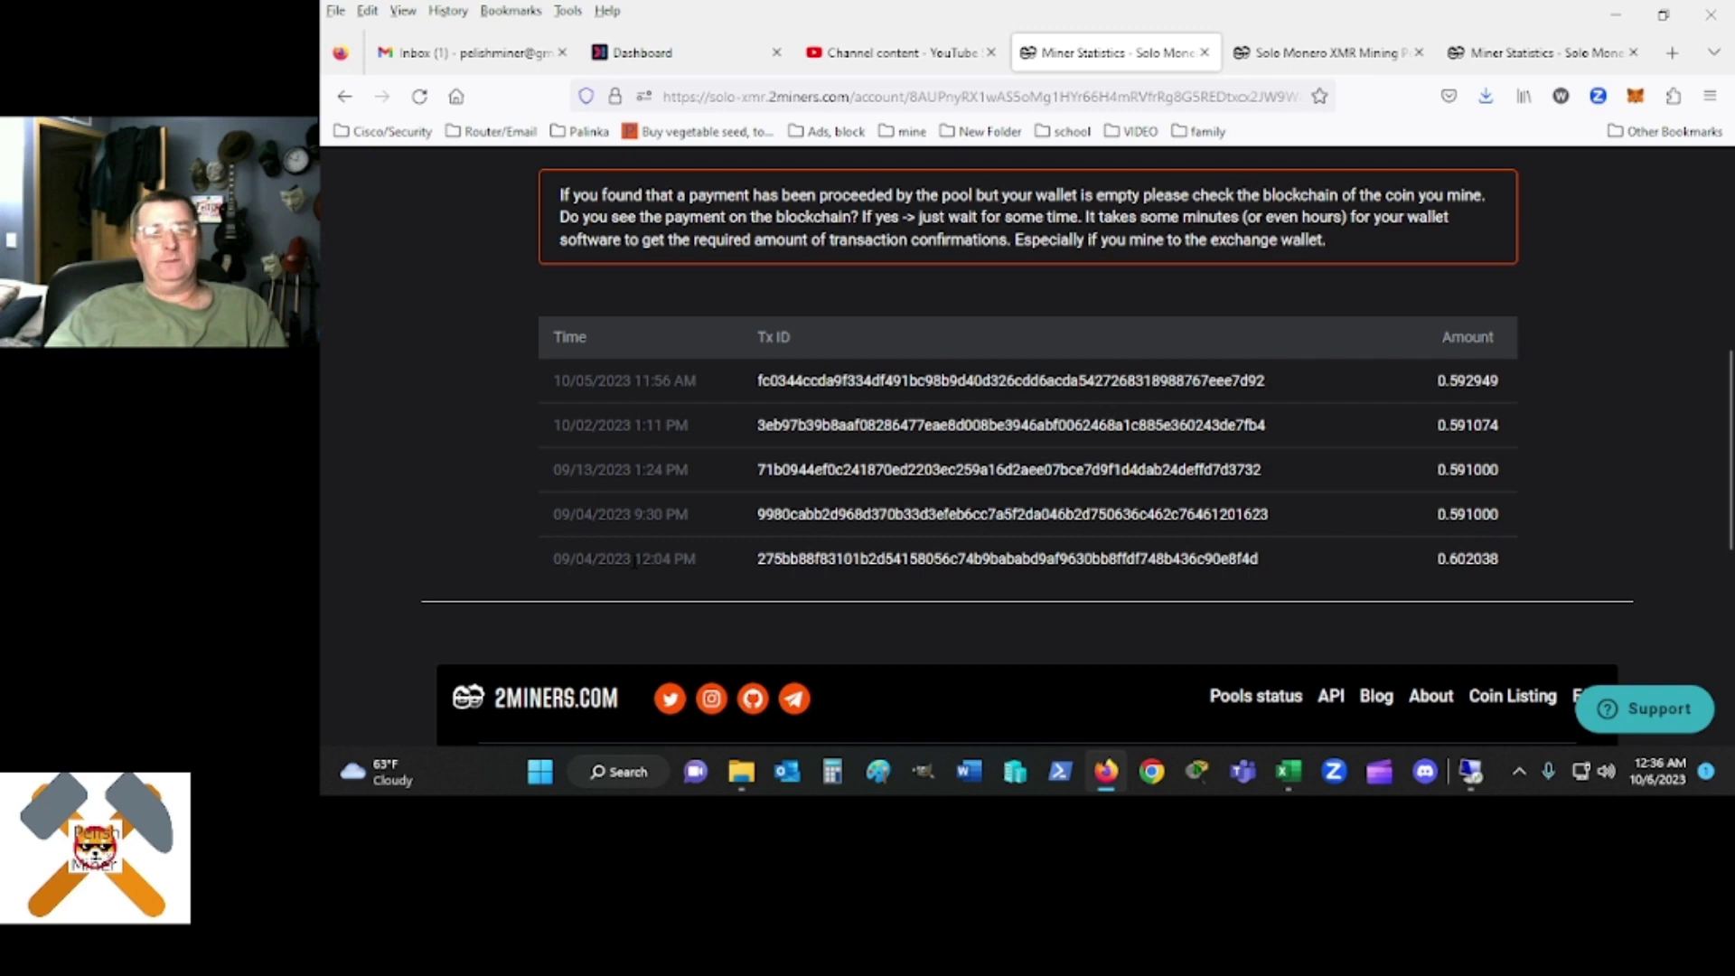
scroll(1027, 452, up, 3)
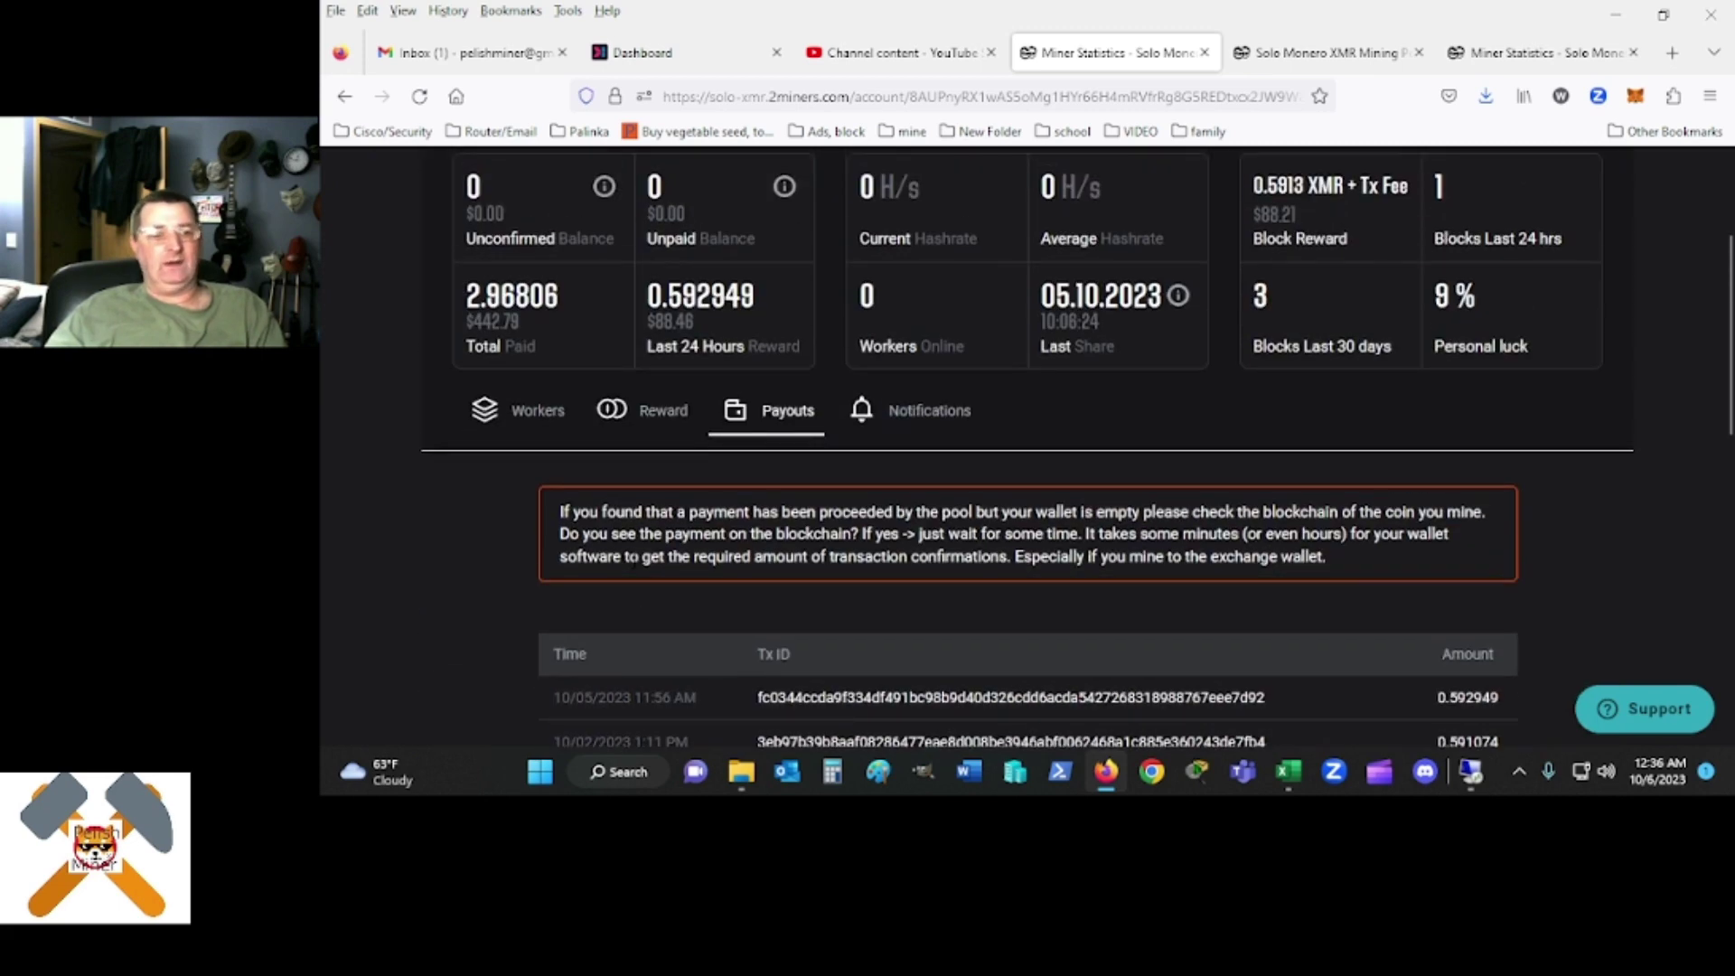
click(657, 413)
scroll(424, 561, down, 5)
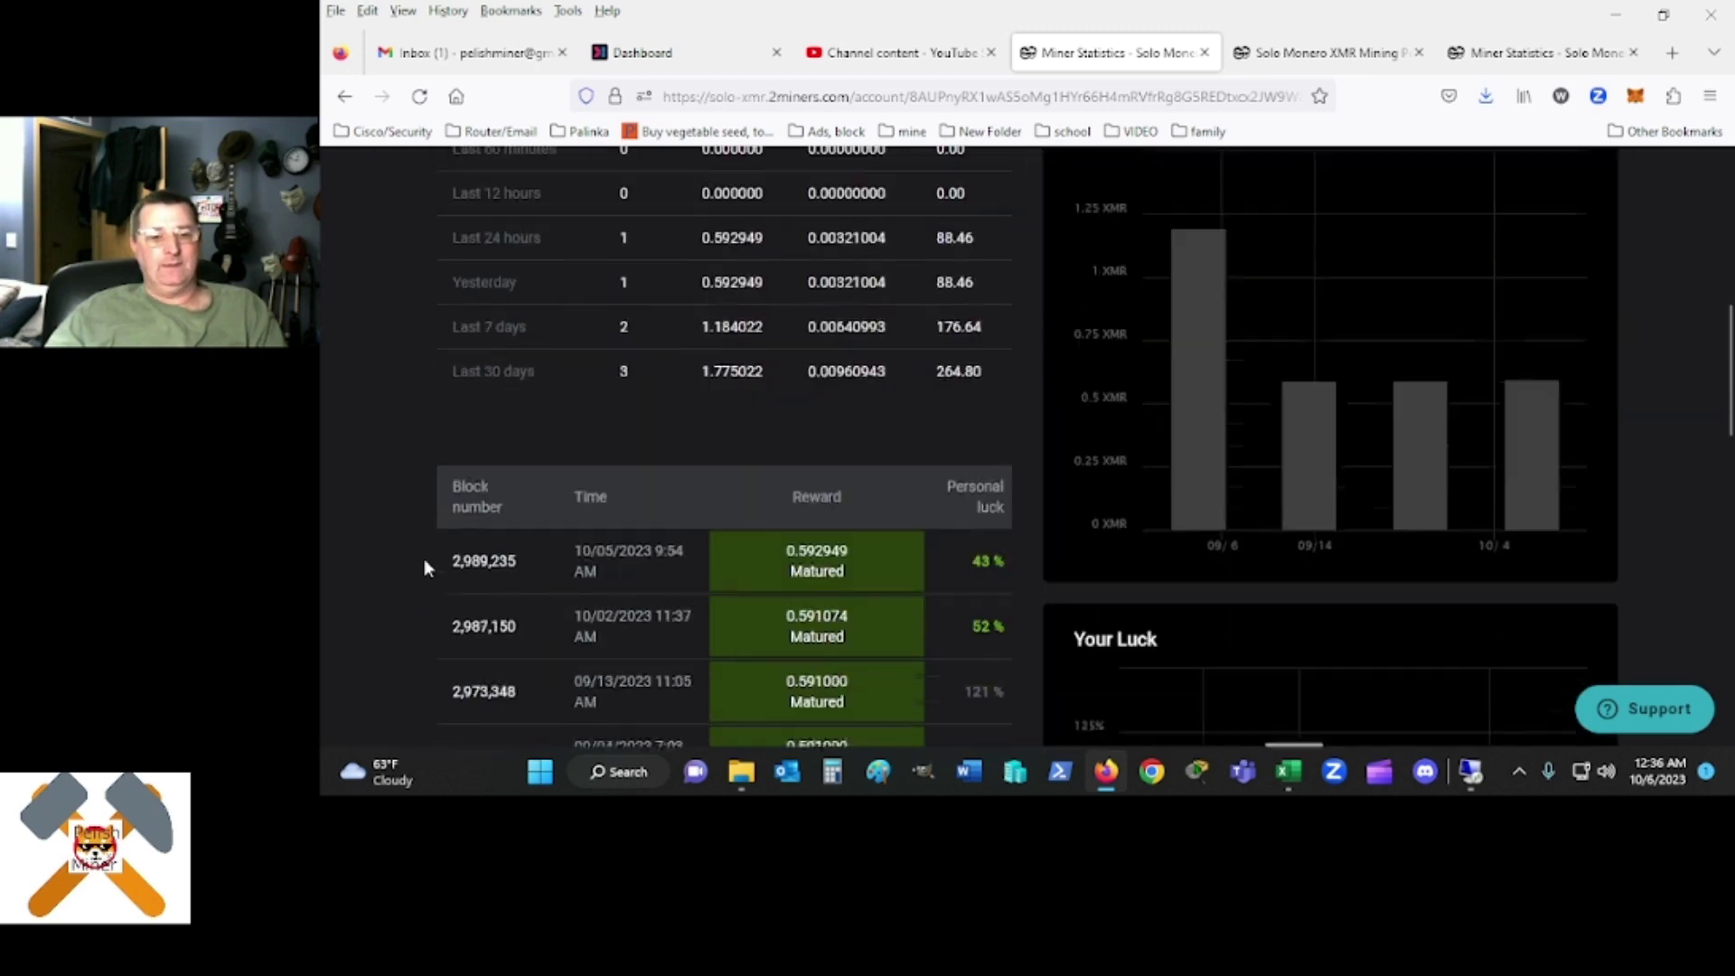
scroll(426, 567, down, 3)
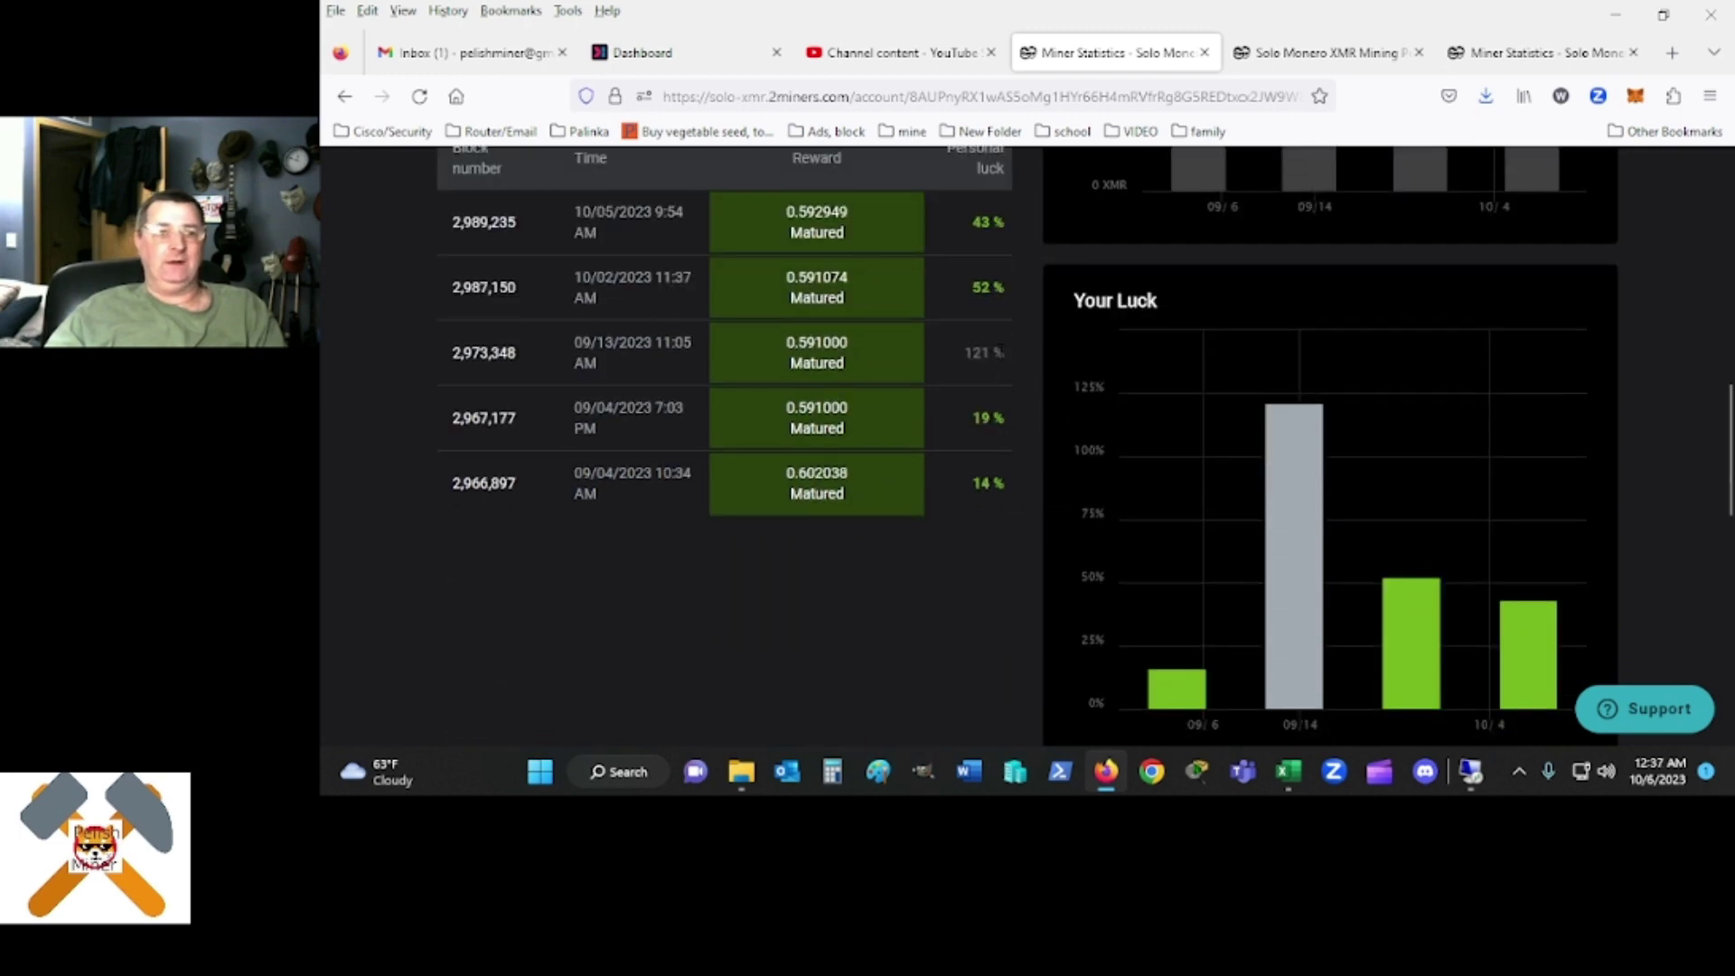
scroll(1003, 403, up, 1)
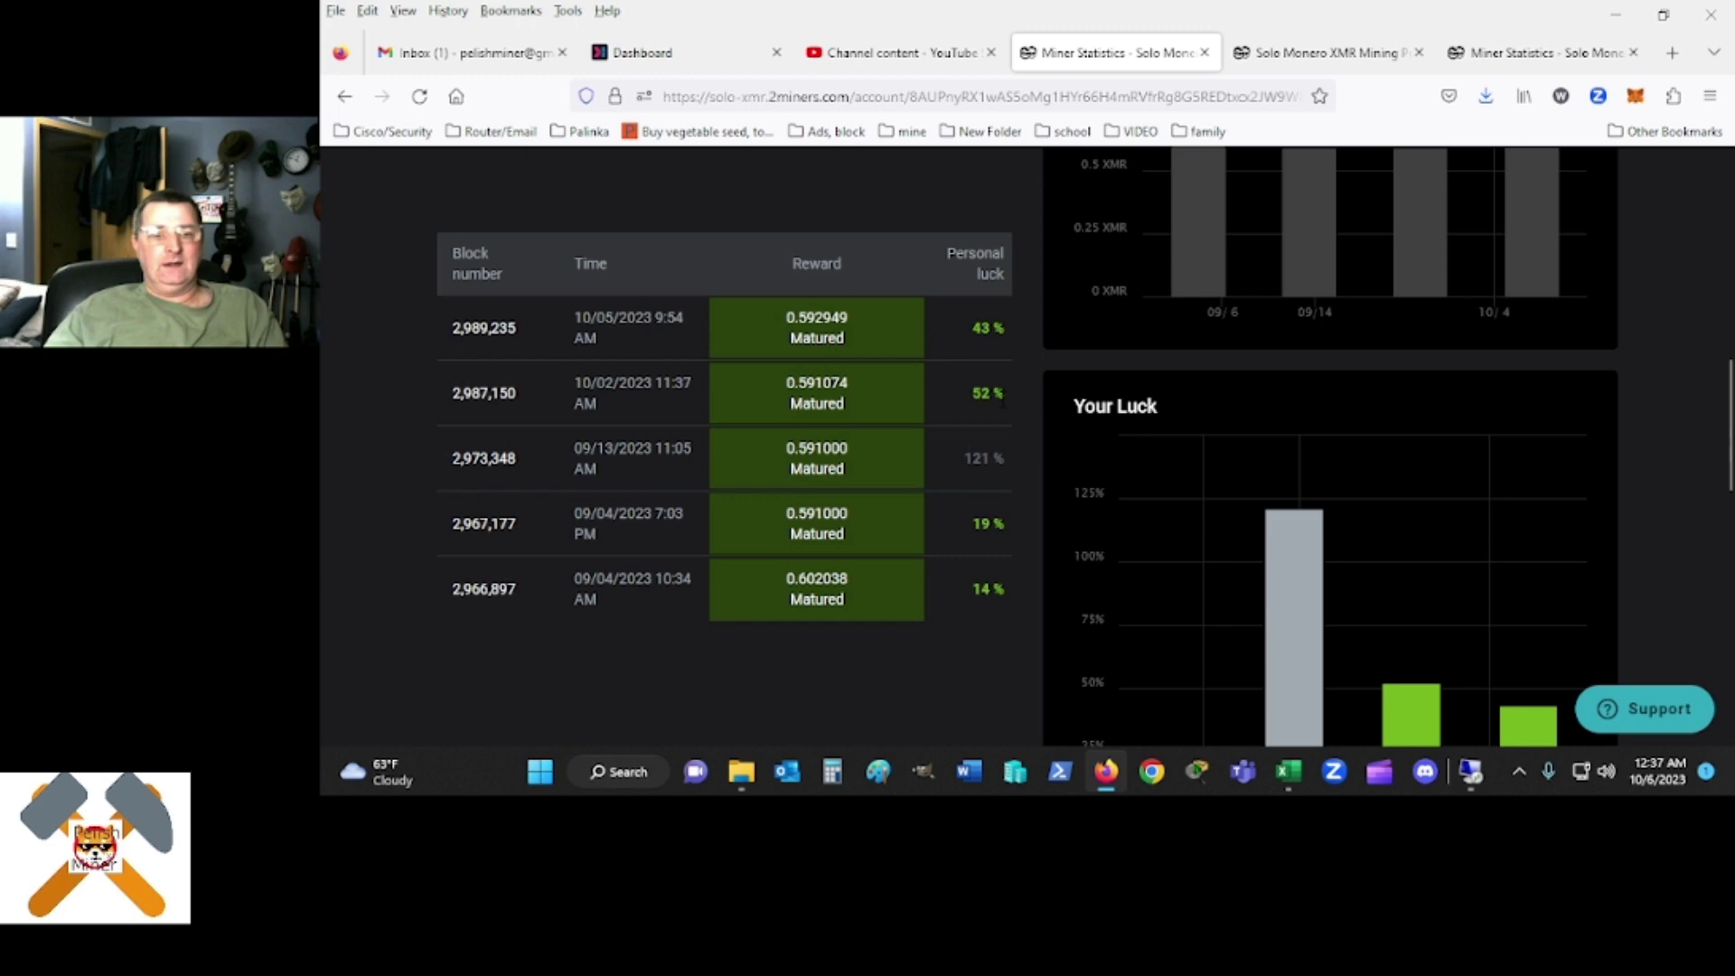
scroll(1011, 339, up, 7)
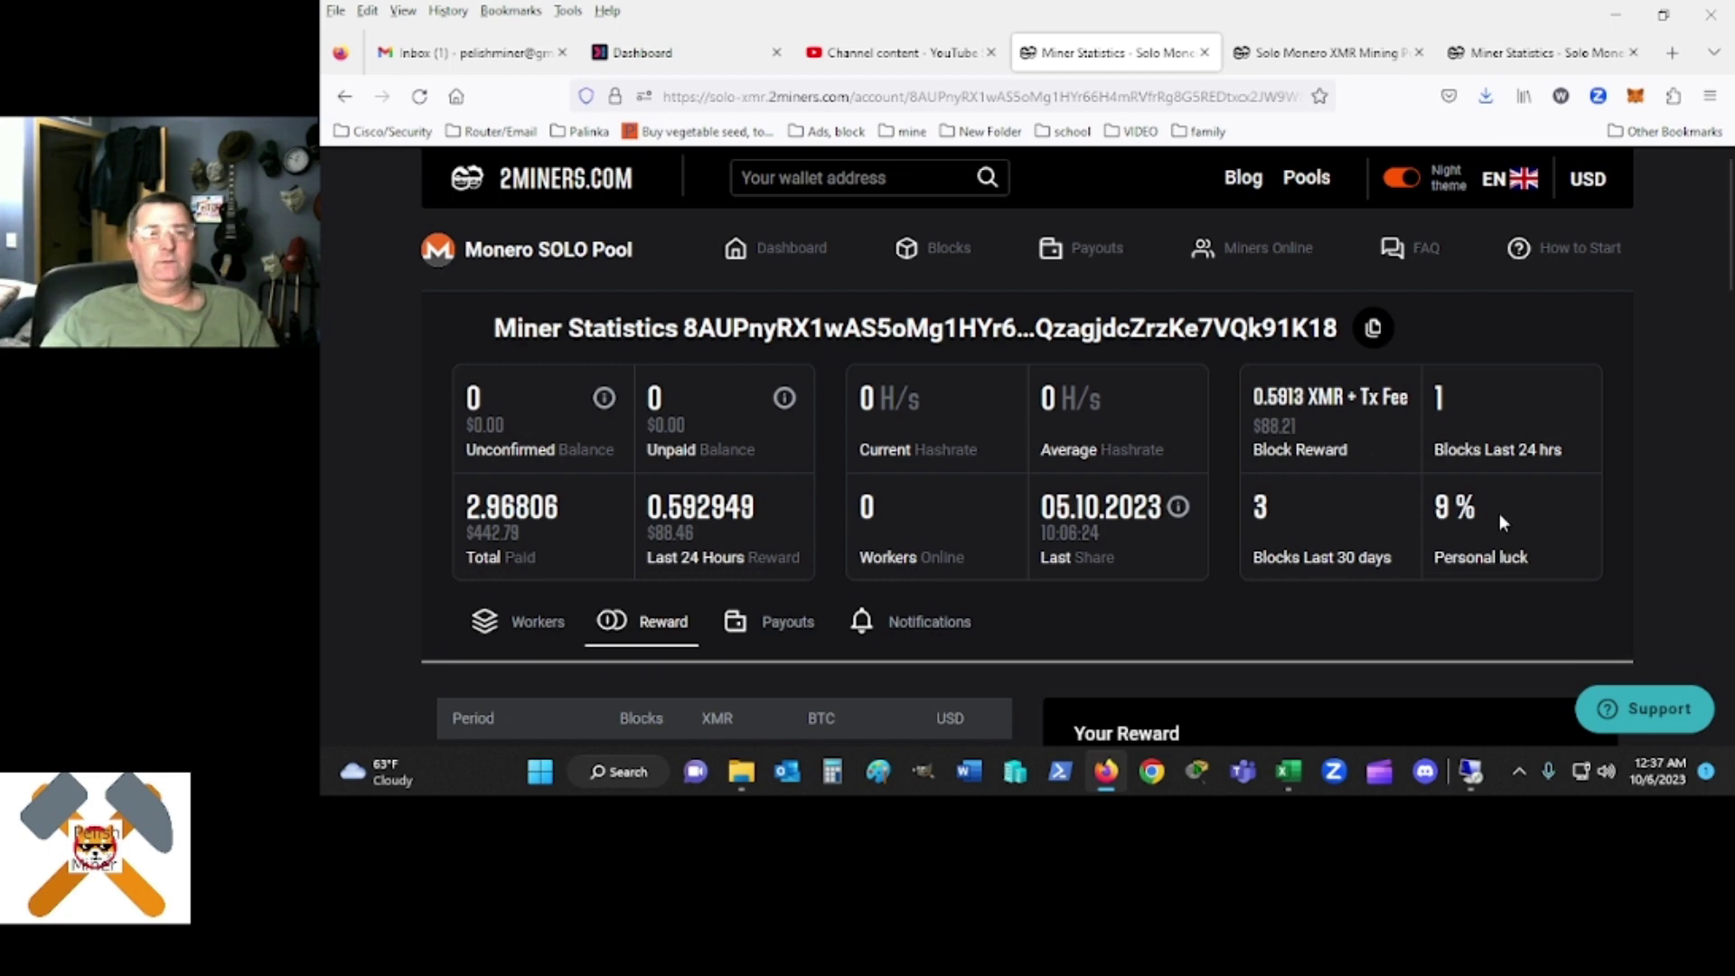
- Switch to the currently mining wallet's statistics page and review its solo worker and hashrate chart
click(1539, 51)
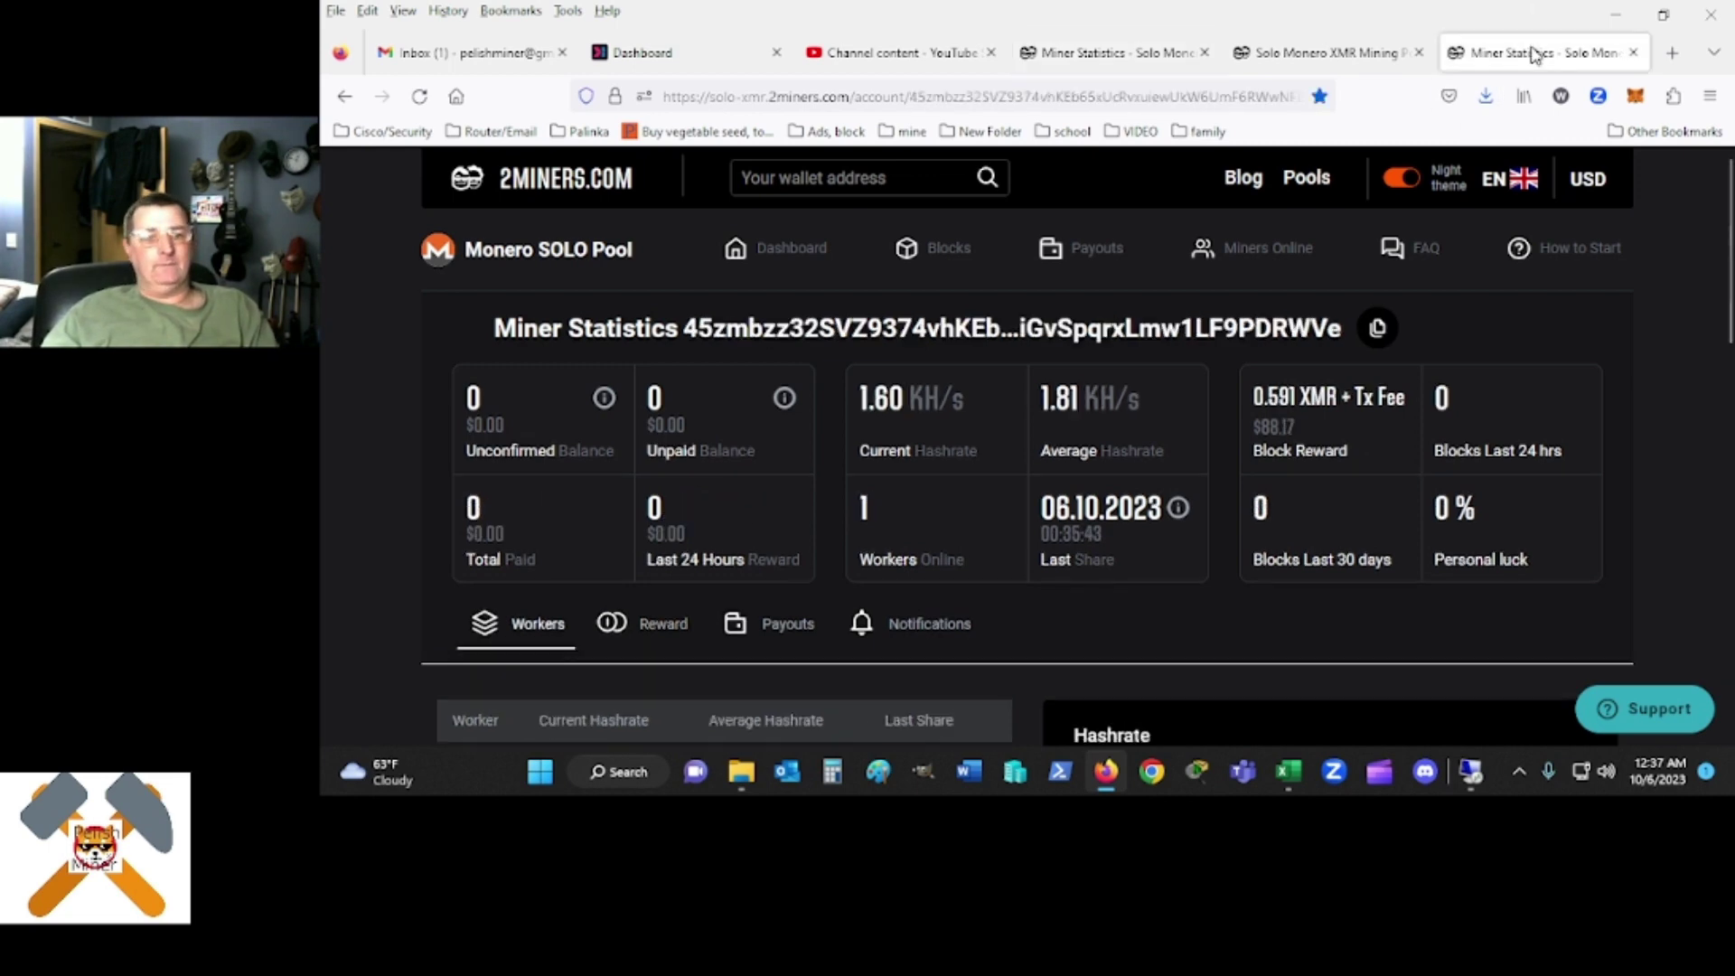
scroll(1596, 279, down, 5)
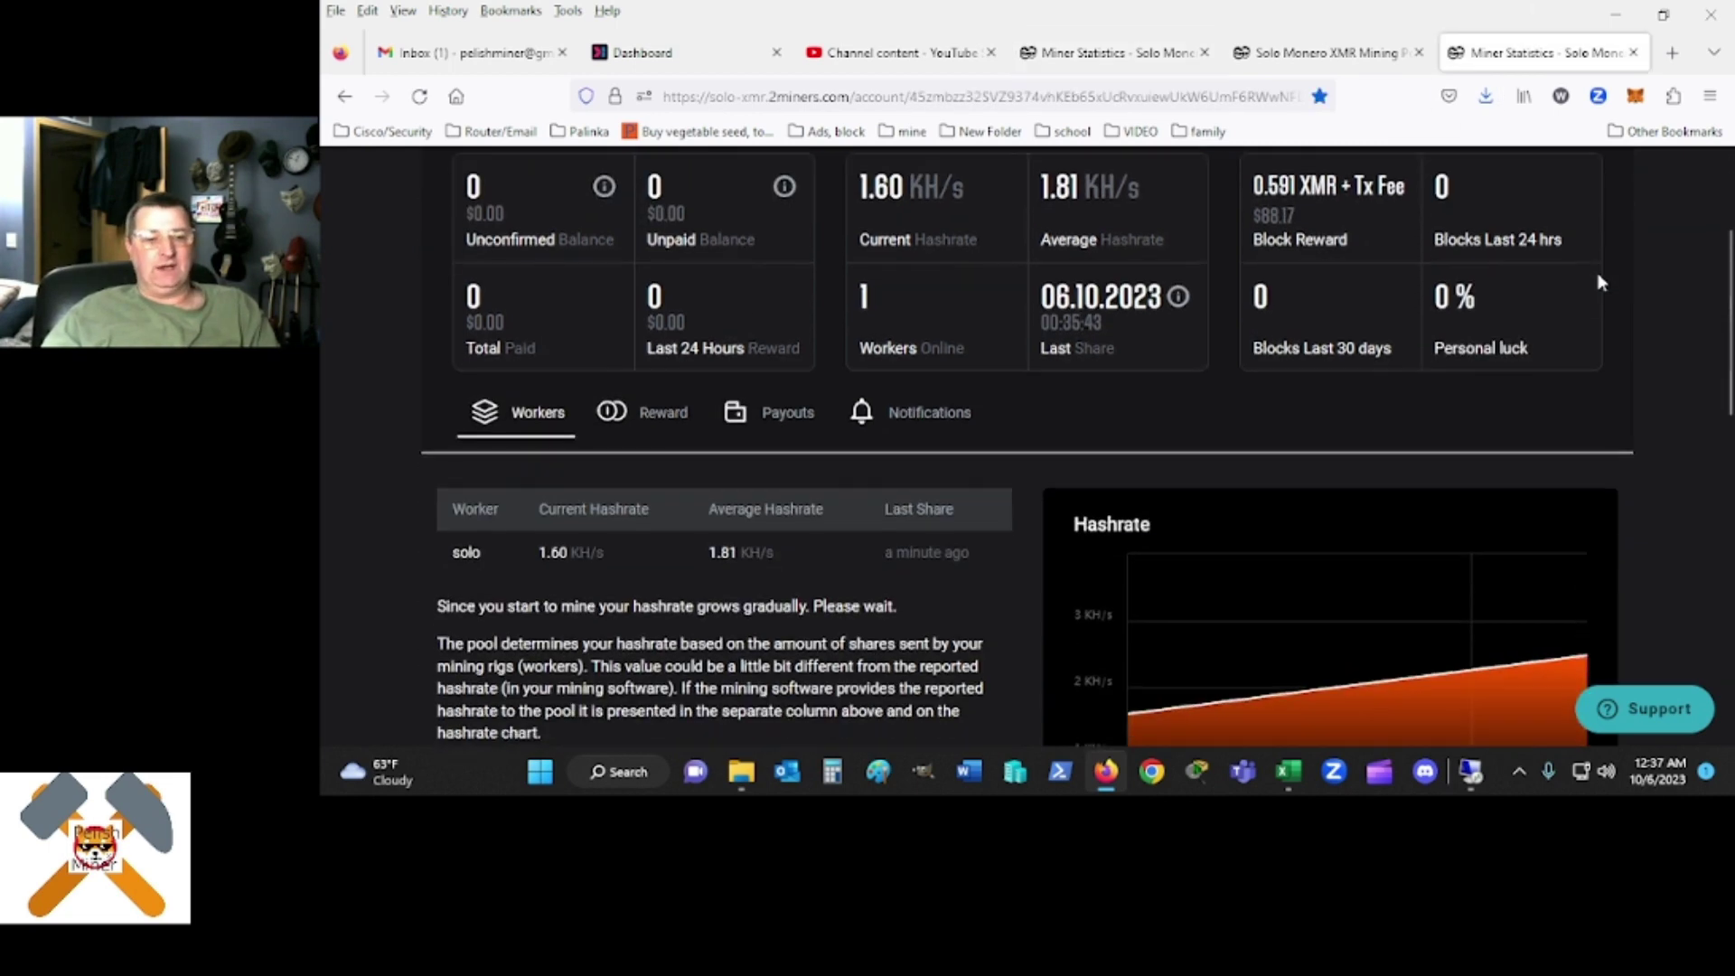
scroll(1684, 278, down, 3)
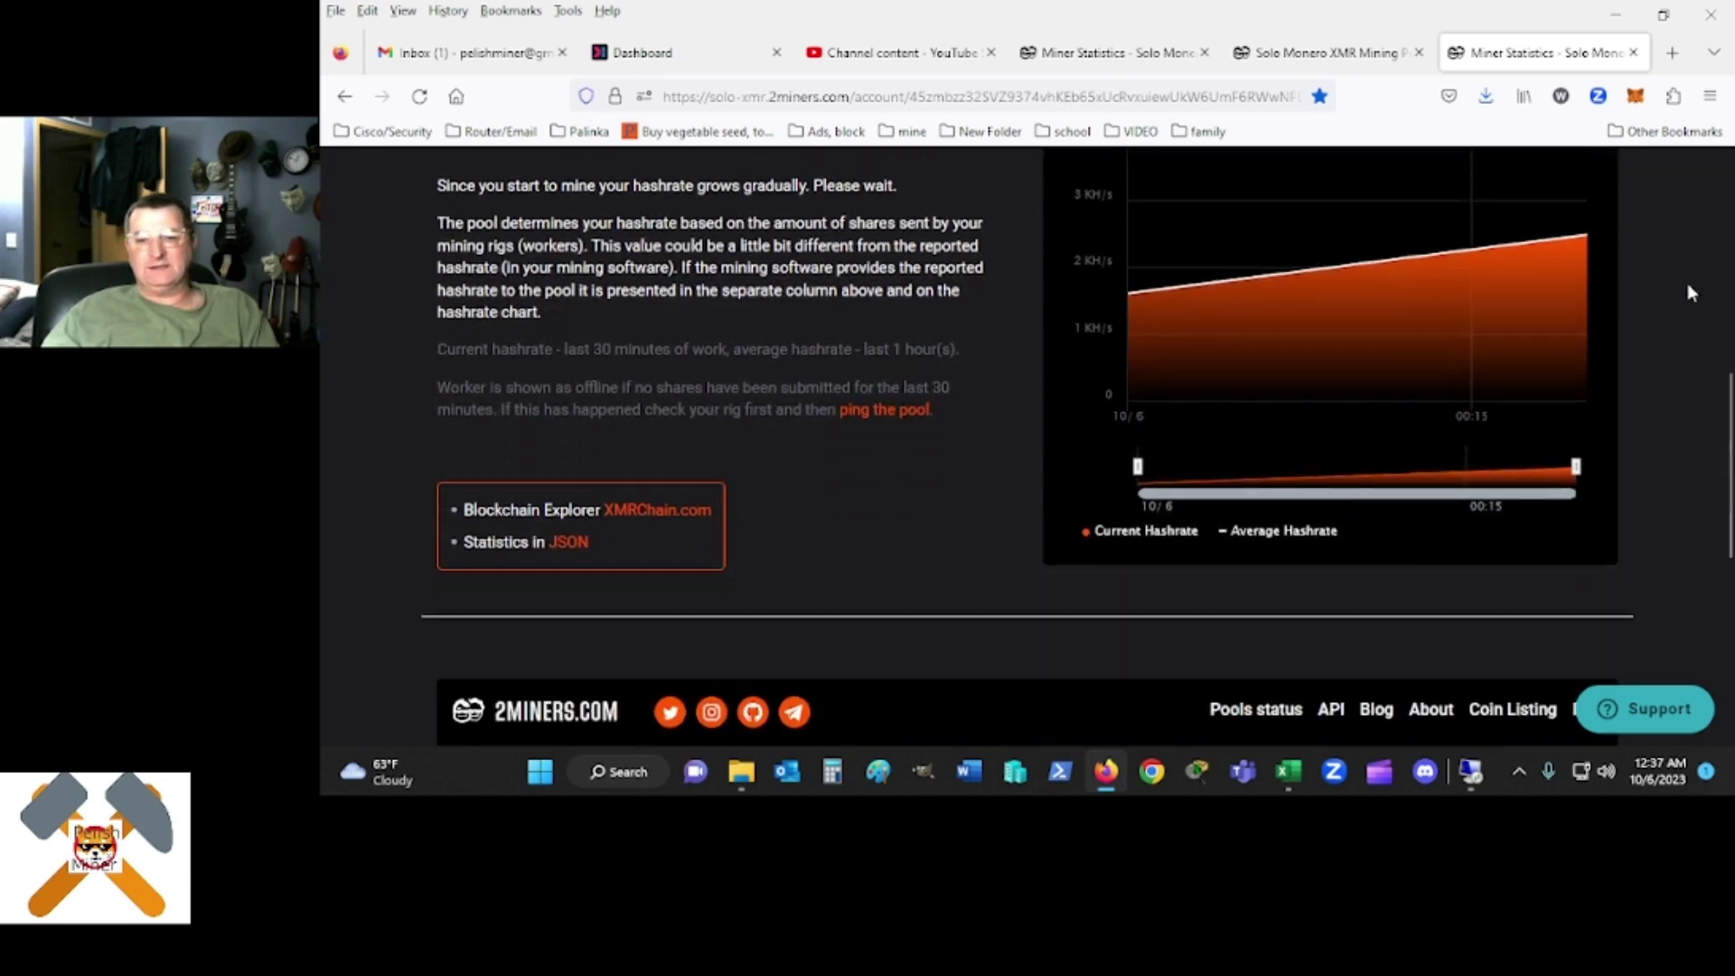
scroll(1686, 284, up, 8)
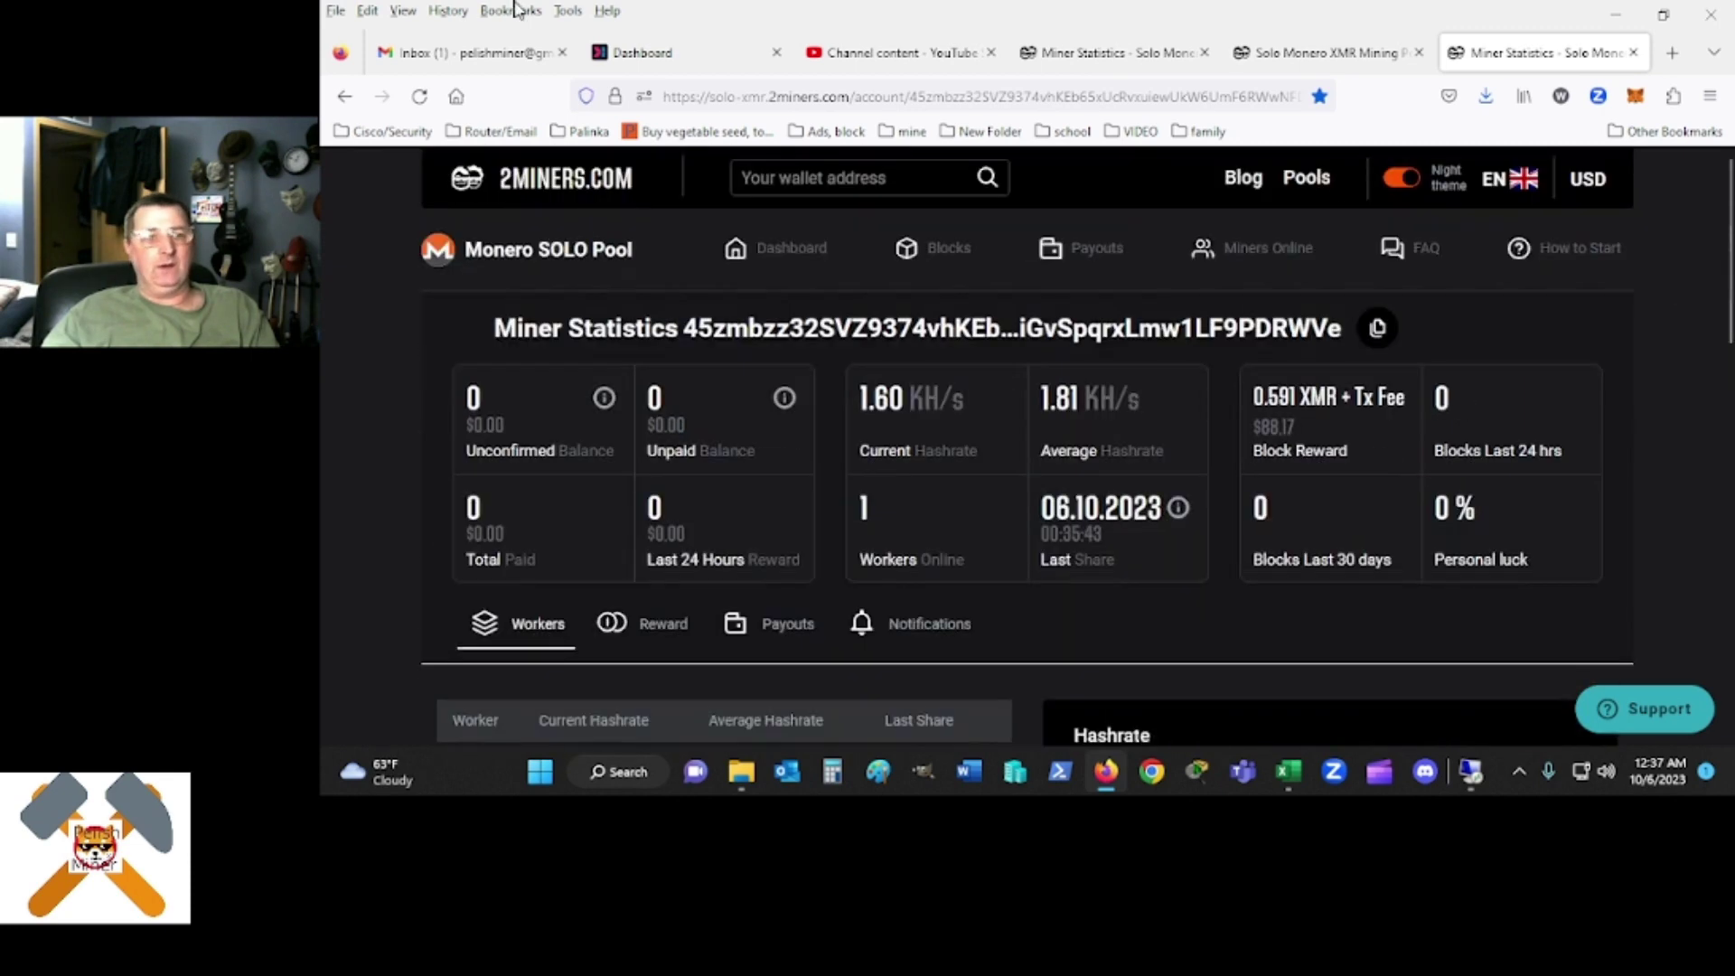
- Reload the mining wallet's statistics page, check its updated hashrate chart, and minimize the browser to return to the miner console
click(419, 95)
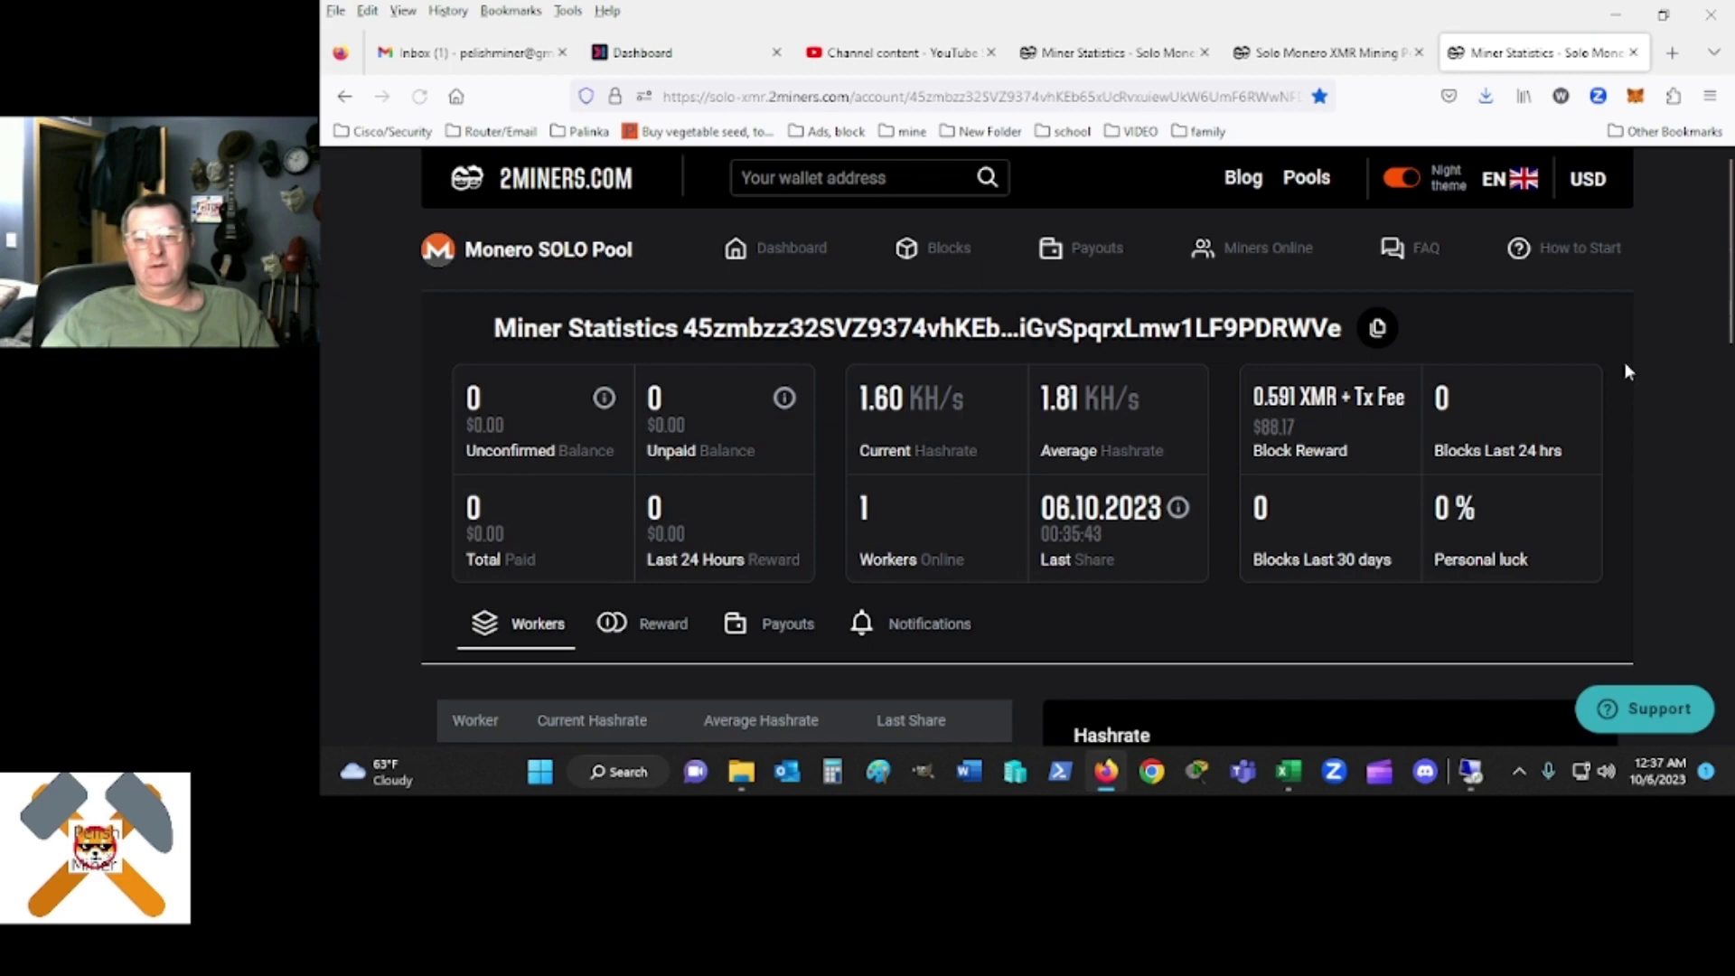
scroll(1628, 362, down, 1)
scroll(1630, 368, down, 8)
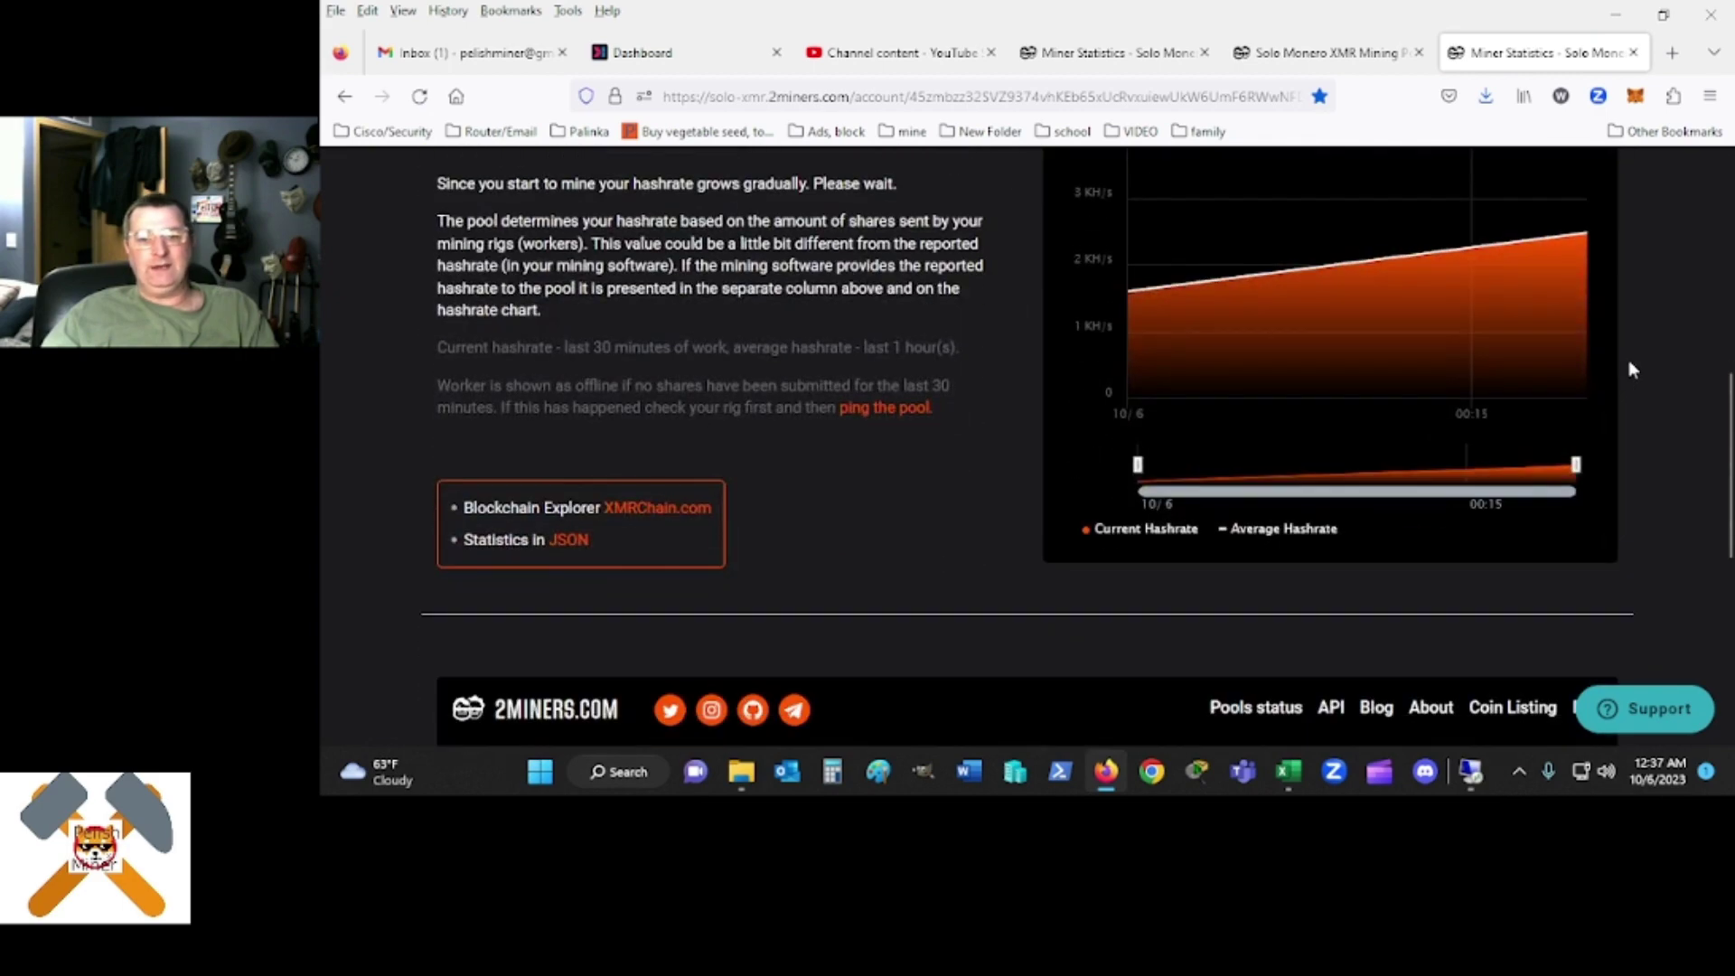
scroll(1631, 369, up, 9)
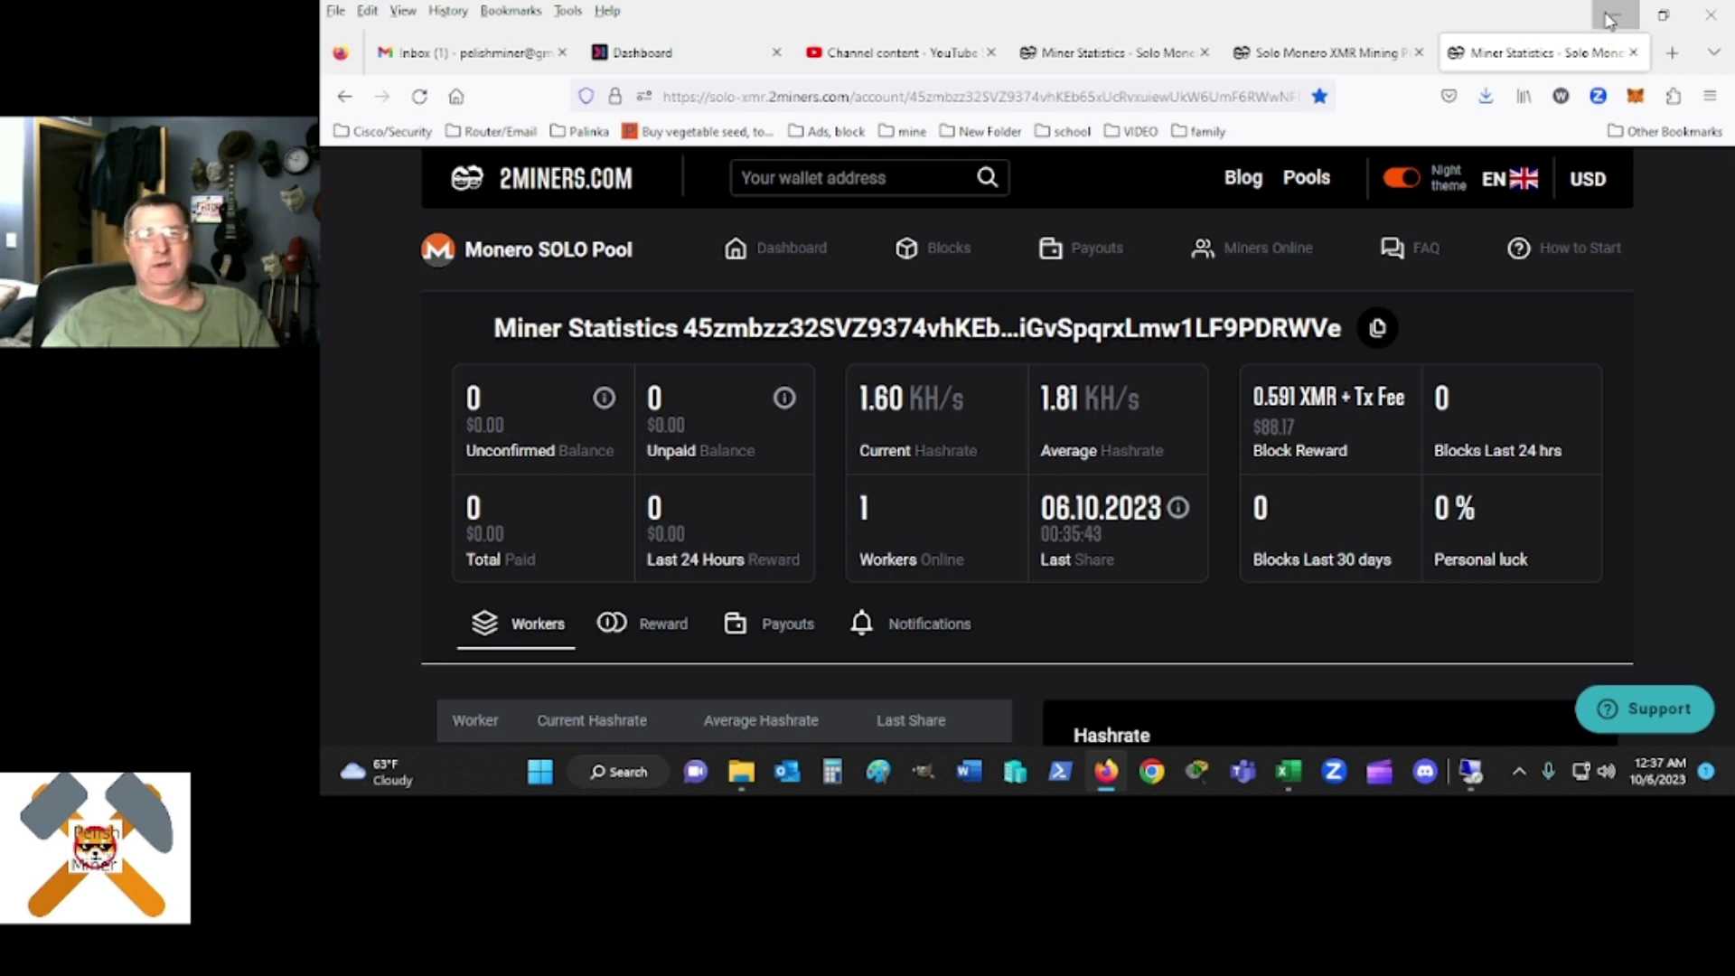
click(1610, 16)
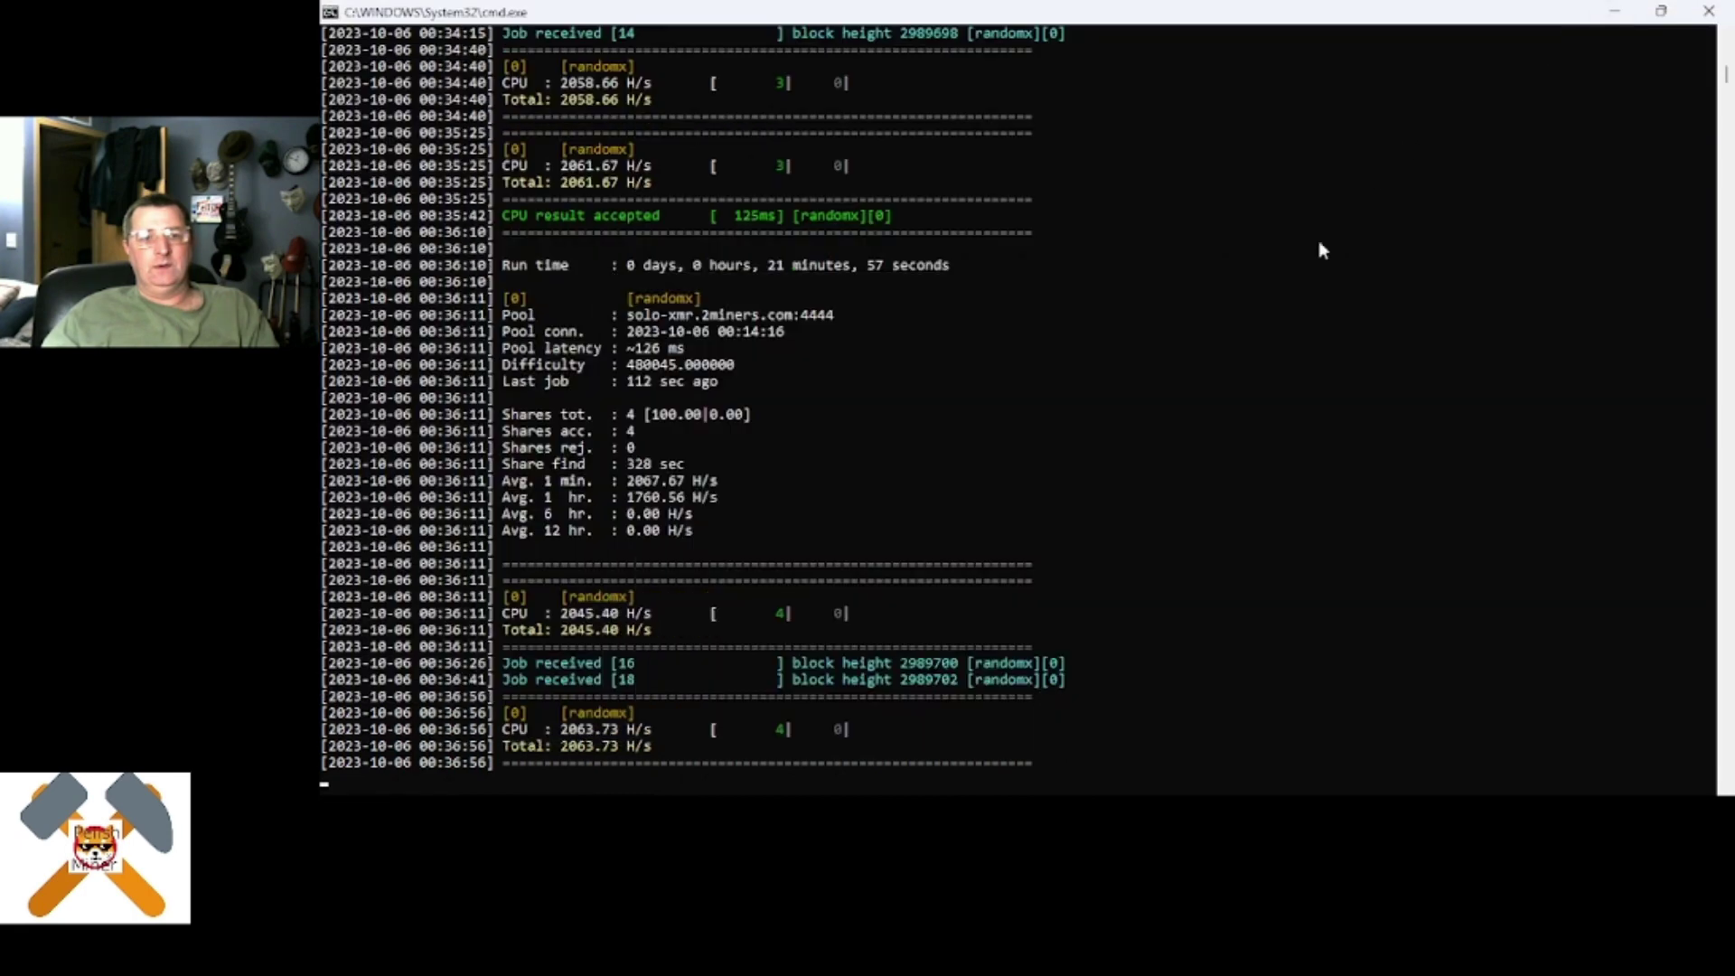